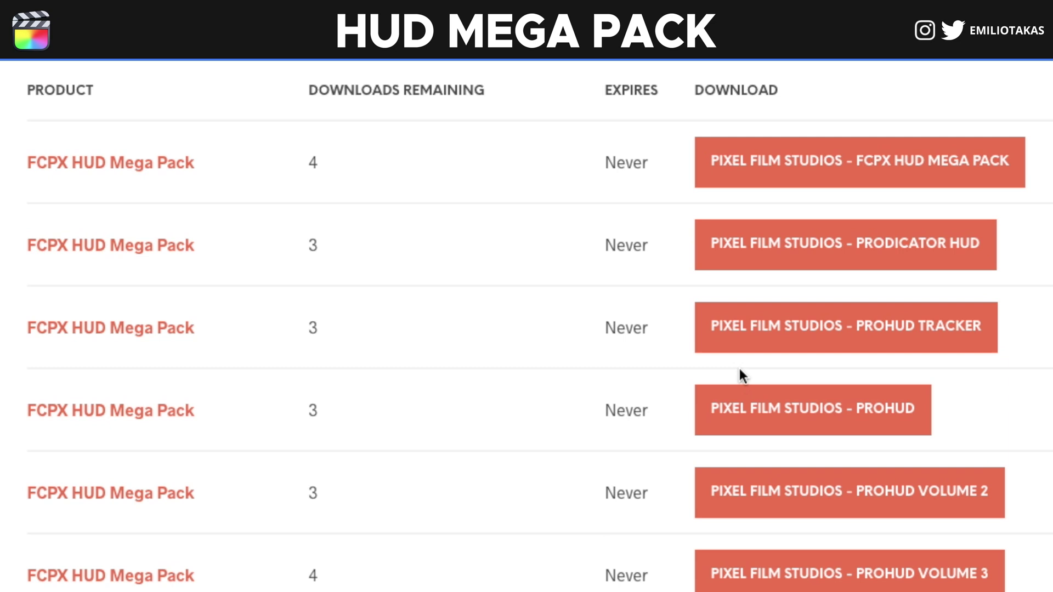
# Step: Download the FCPX HUD Mega Pack and Prodicator HUD plug-ins from Pixel Film Studios
pyautogui.click(959, 181)
pyautogui.scroll(-1, 972, 207)
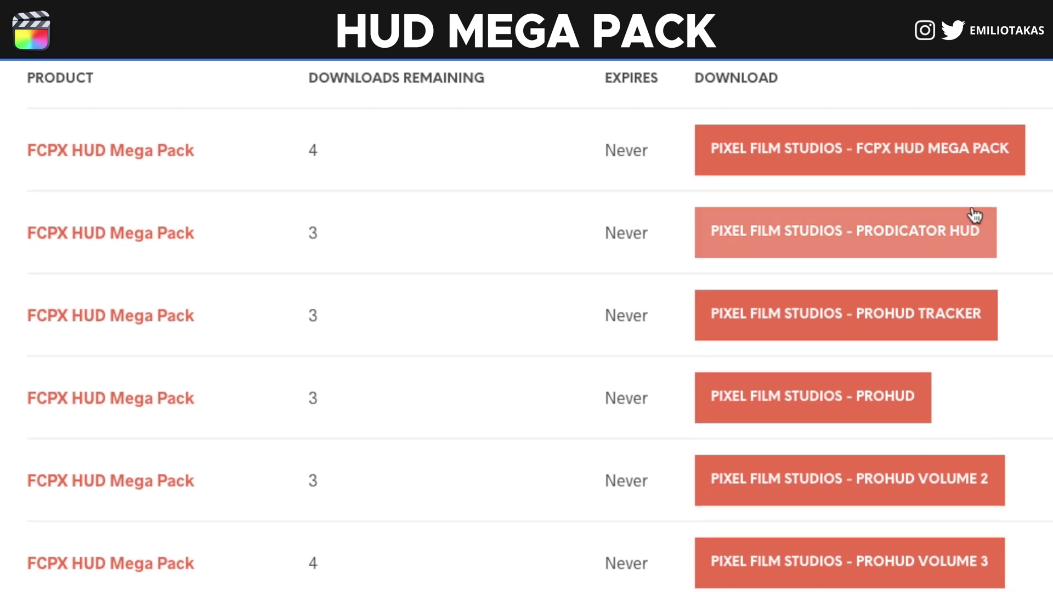
pyautogui.click(975, 216)
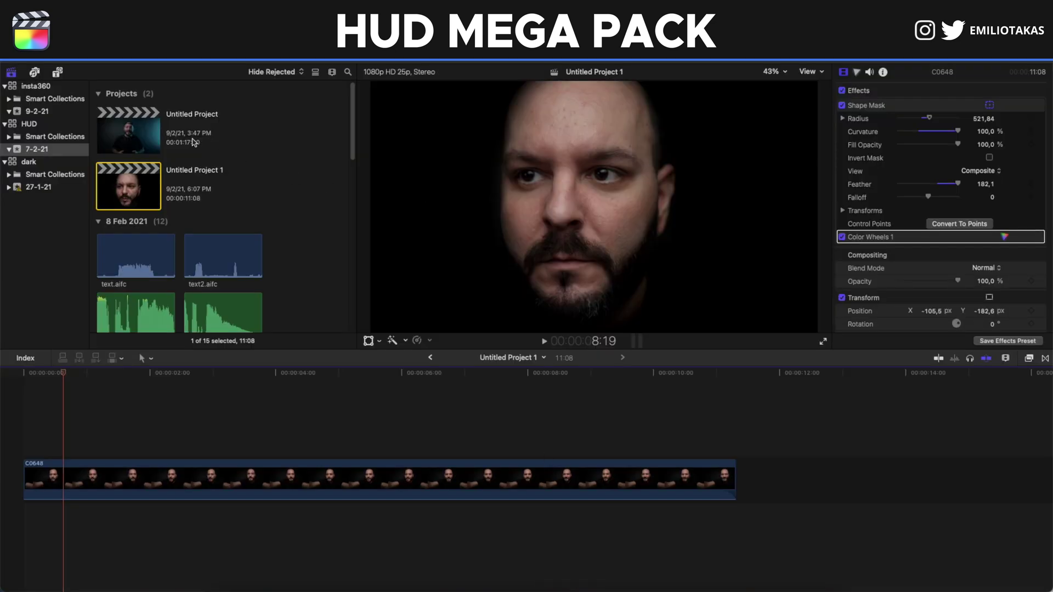
# Step: Browse the installed Pixel Film Studios titles, including FCPX HUD Mega Pack and ProHUD Volume 4
pyautogui.click(57, 74)
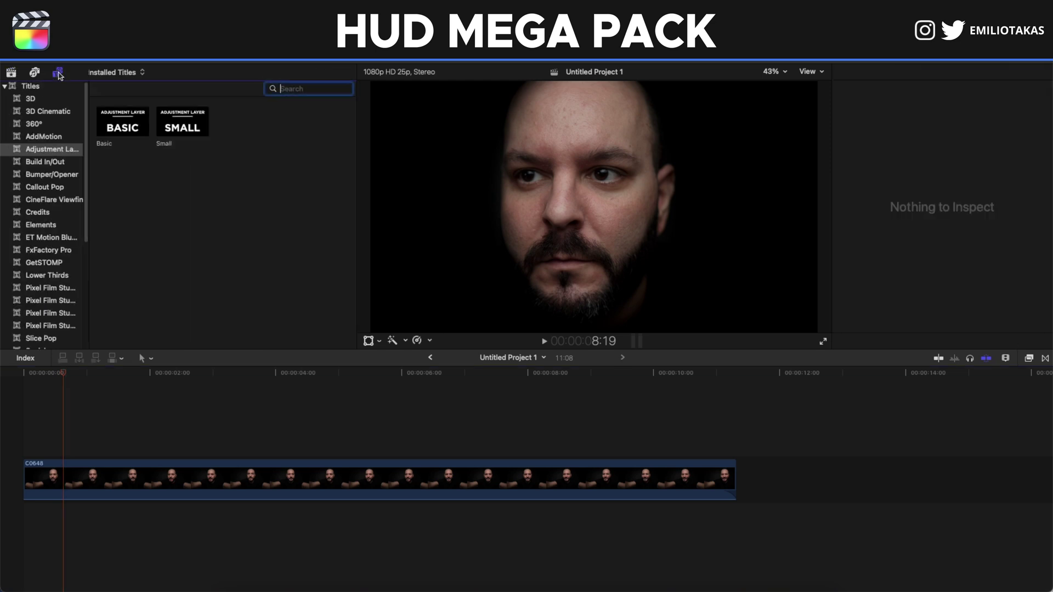
pyautogui.scroll(-2, 61, 241)
pyautogui.click(60, 289)
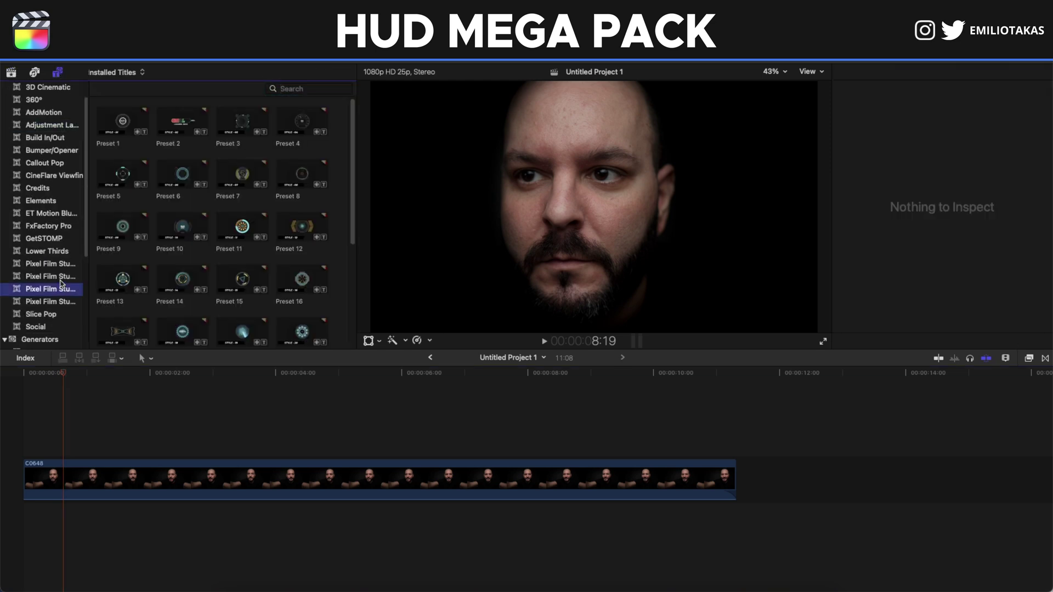
pyautogui.moveTo(88, 270); pyautogui.dragTo(181, 269)
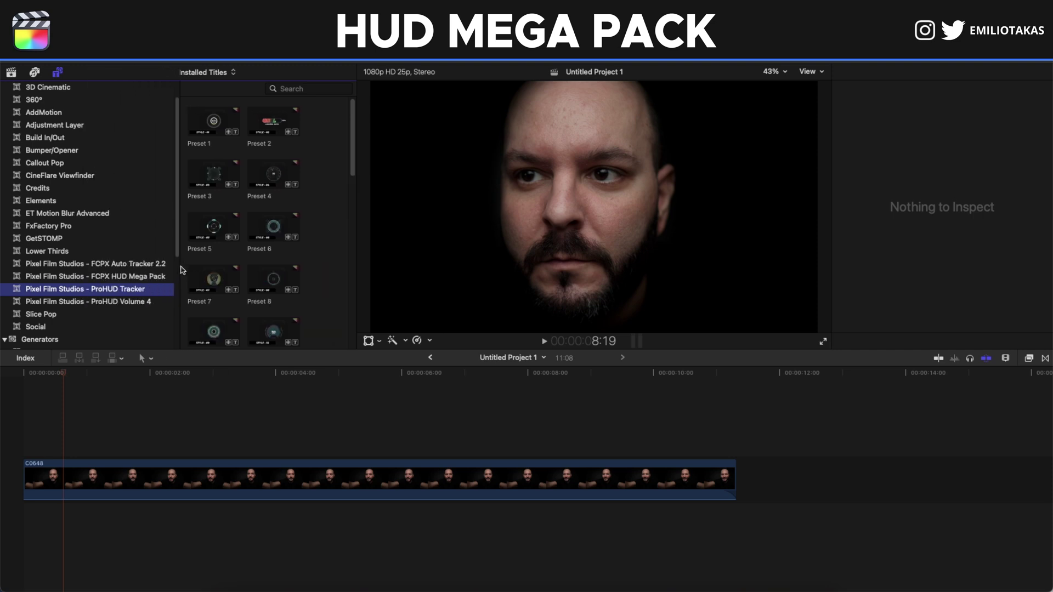
pyautogui.click(158, 276)
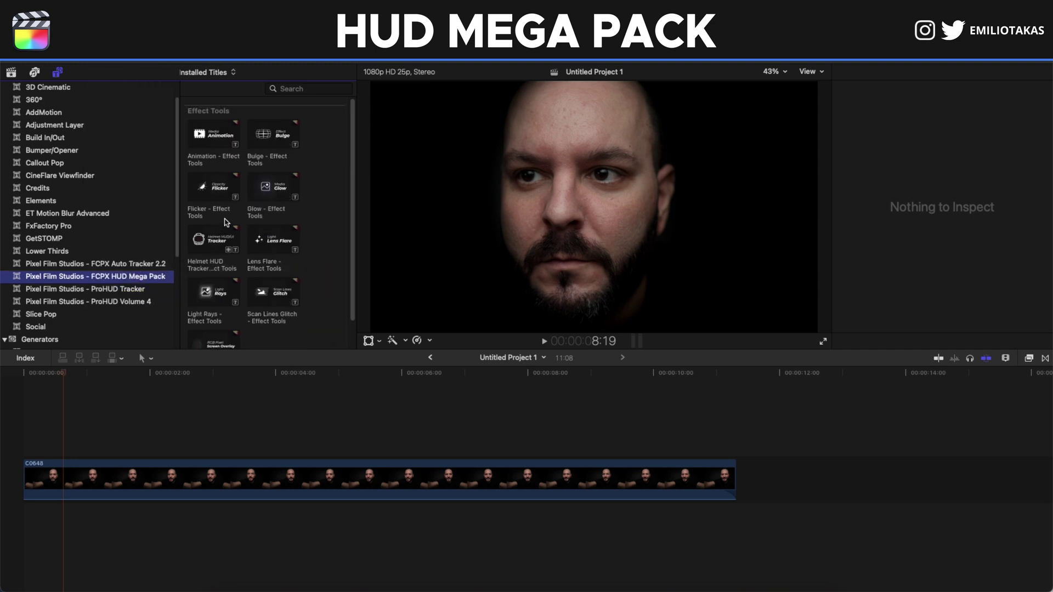
pyautogui.click(129, 303)
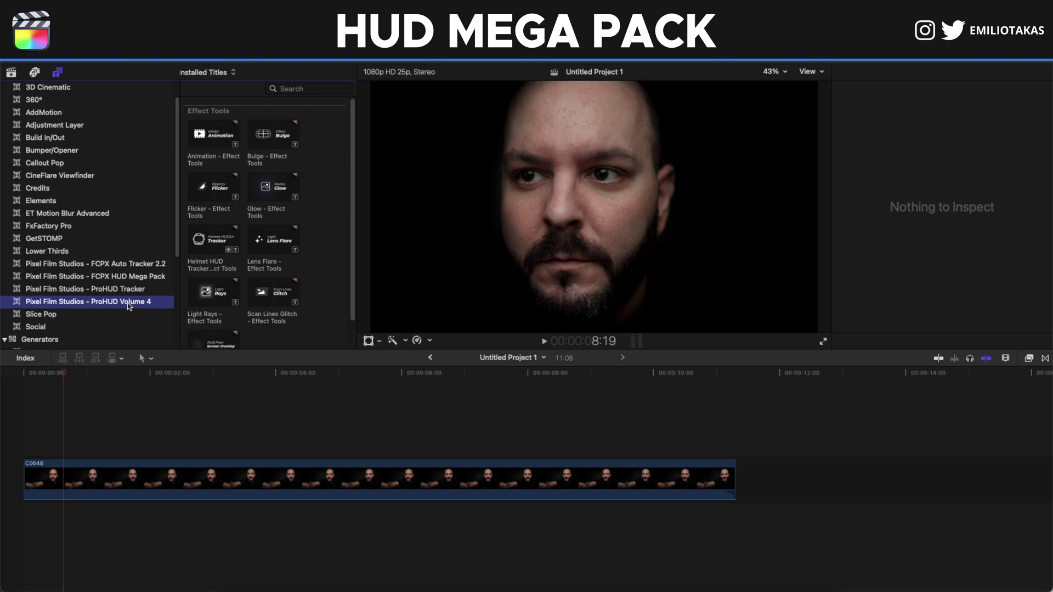
pyautogui.scroll(-2, 251, 247)
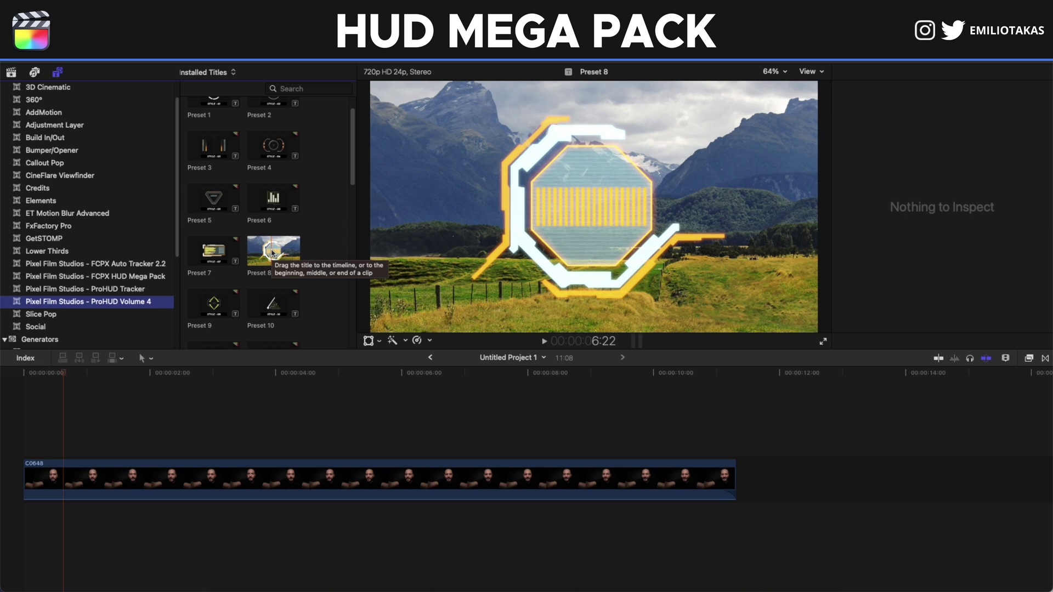
# Step: Show the FCPX Auto Tracker 2.2 ProHUD Tracker presets and preview Preset 6
pyautogui.click(132, 265)
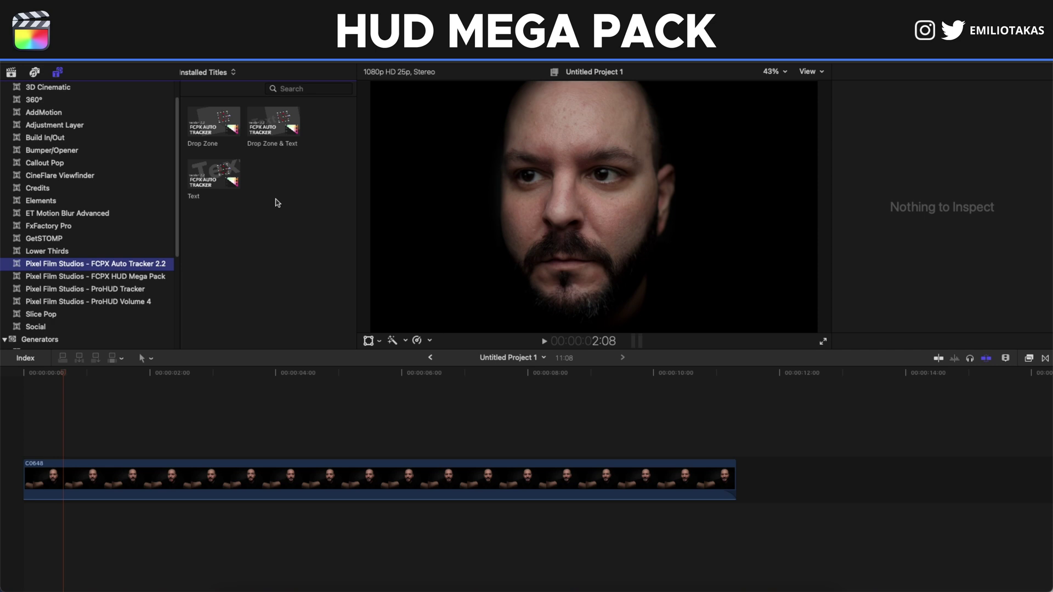
pyautogui.click(115, 290)
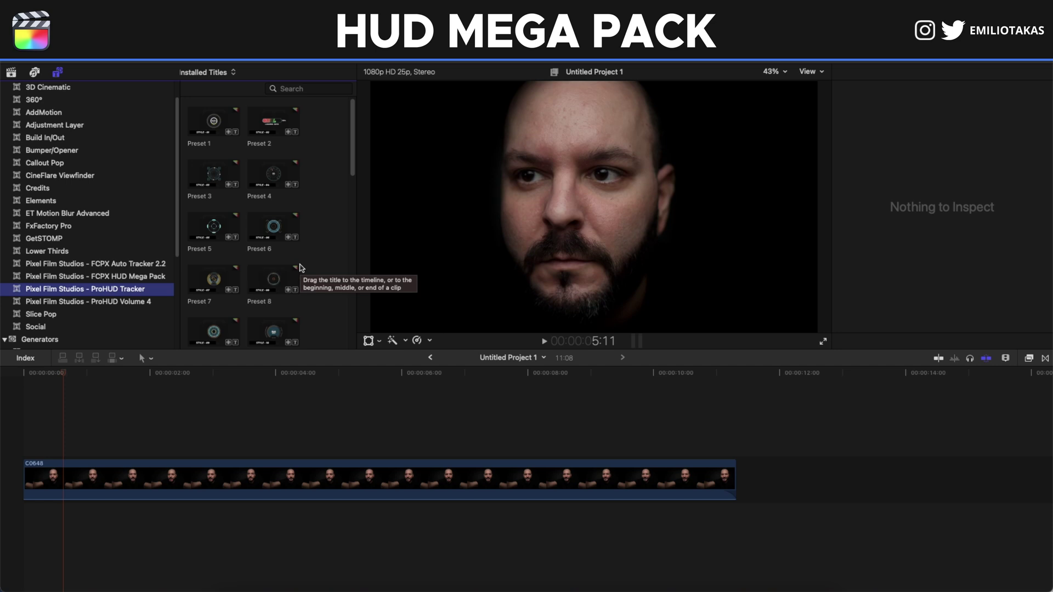
pyautogui.click(274, 229)
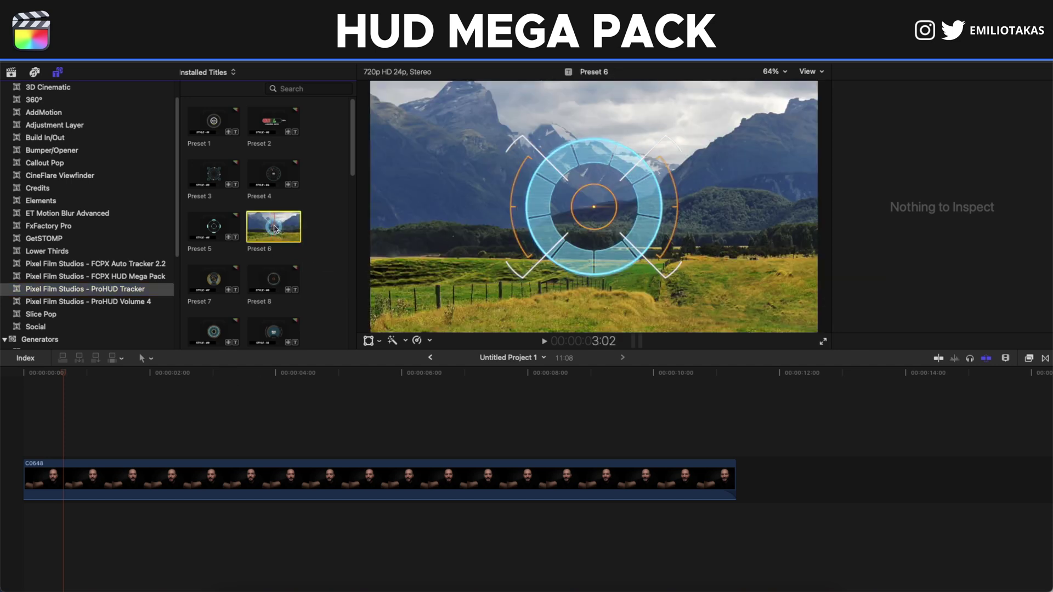
# Step: Add Preset 6 above the C0648 clip and extend it to 11:08
pyautogui.click(1029, 359)
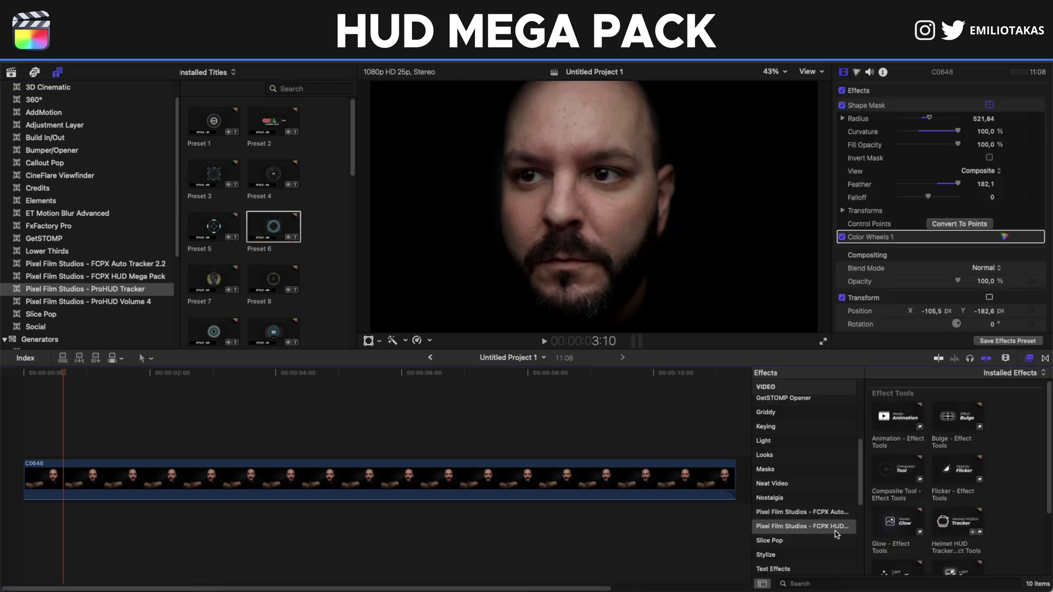
pyautogui.click(1029, 359)
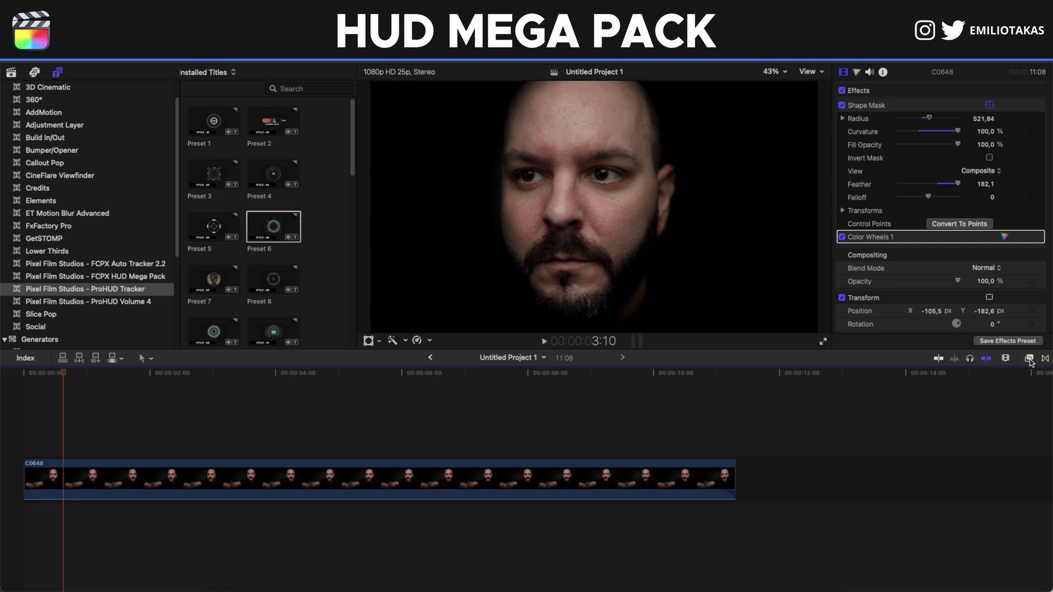
pyautogui.moveTo(272, 229); pyautogui.dragTo(82, 437)
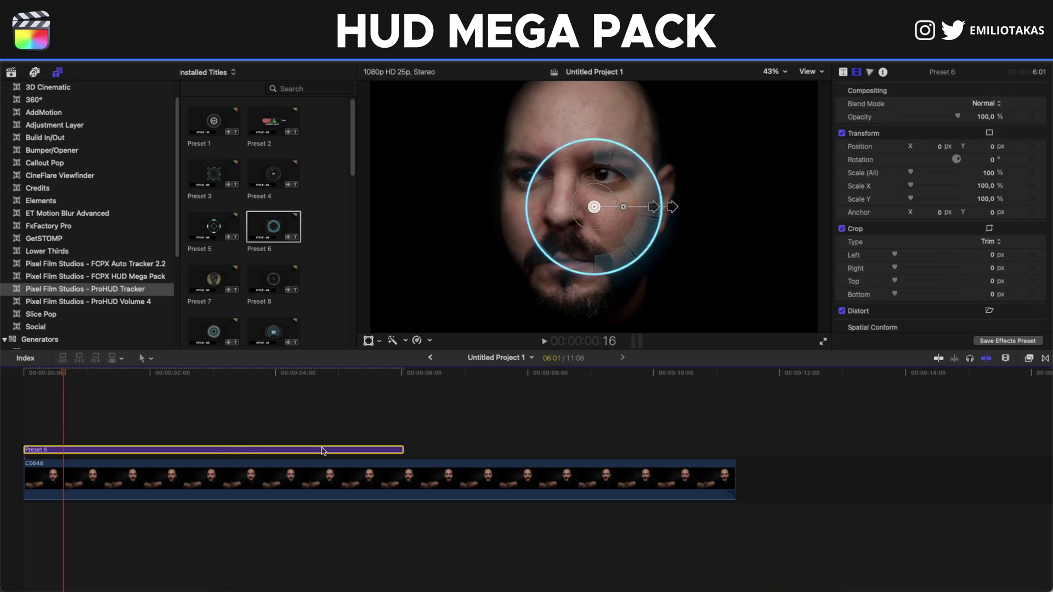
pyautogui.moveTo(403, 450); pyautogui.dragTo(734, 449)
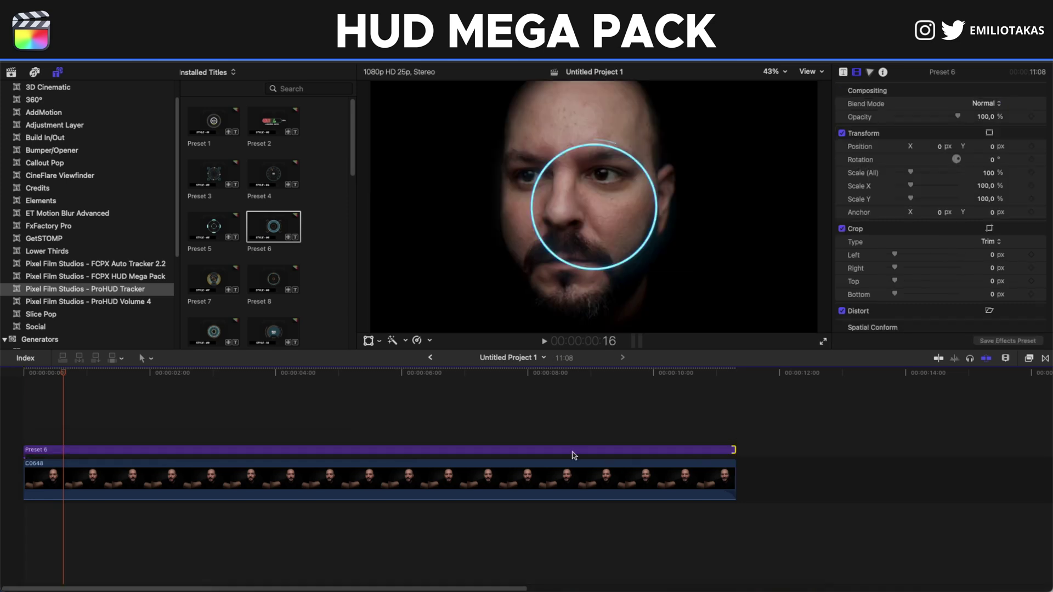
# Step: Hide the browser and turn Preset 6's HUD On/Off setting off in the Title inspector
pyautogui.click(232, 450)
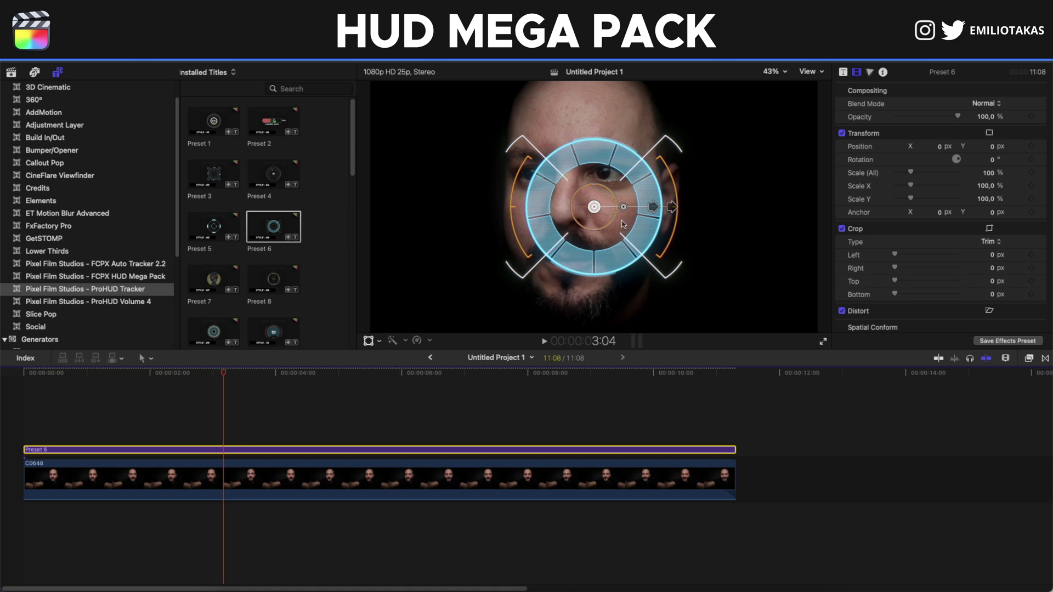
pyautogui.click(842, 72)
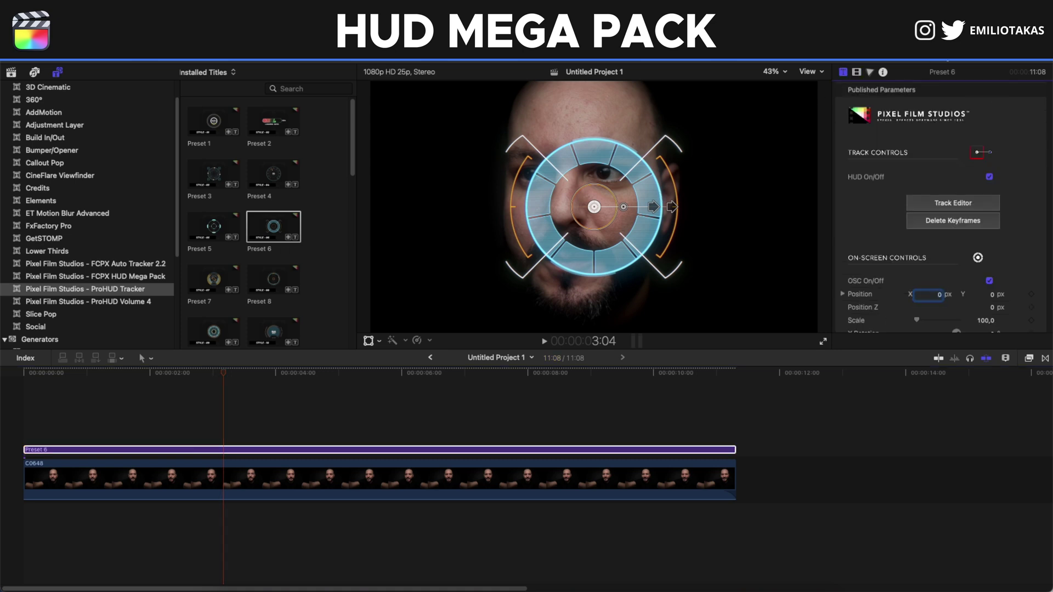
pyautogui.press('ctrl+super+1')
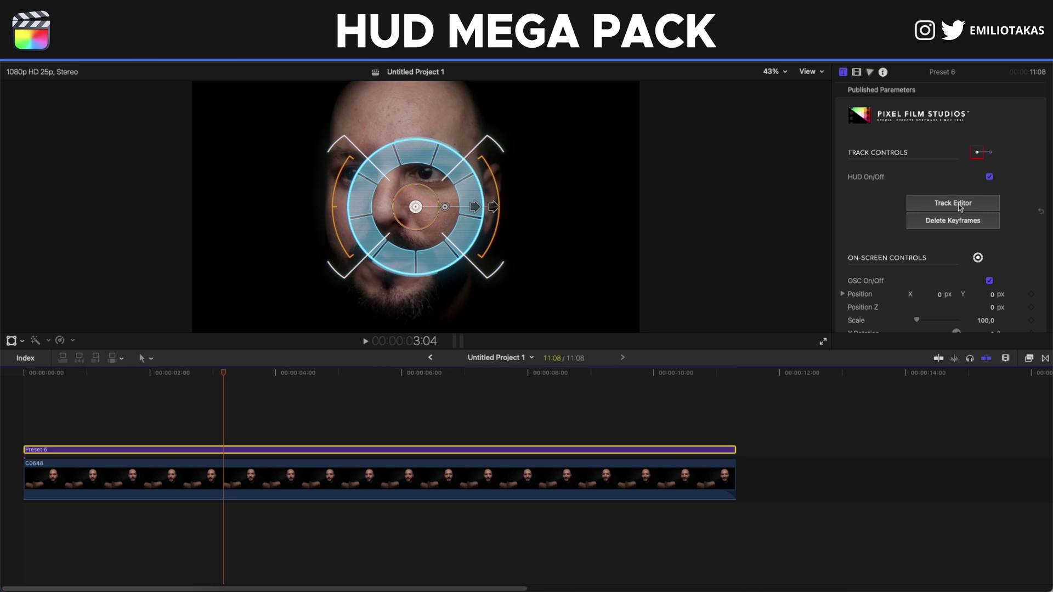
pyautogui.click(989, 177)
pyautogui.click(989, 177)
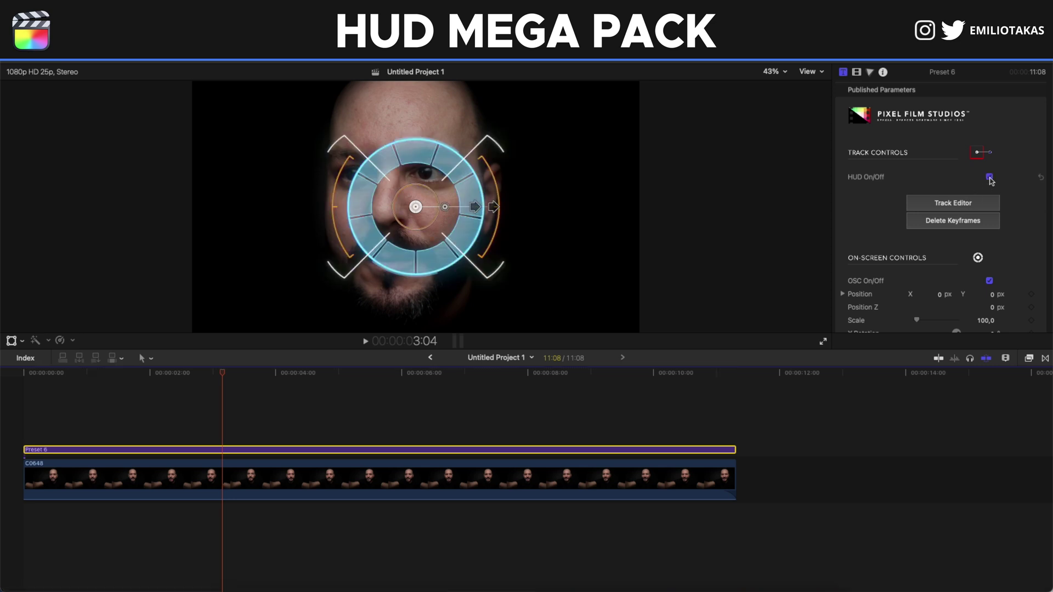
pyautogui.click(989, 177)
pyautogui.click(989, 177)
pyautogui.click(989, 177)
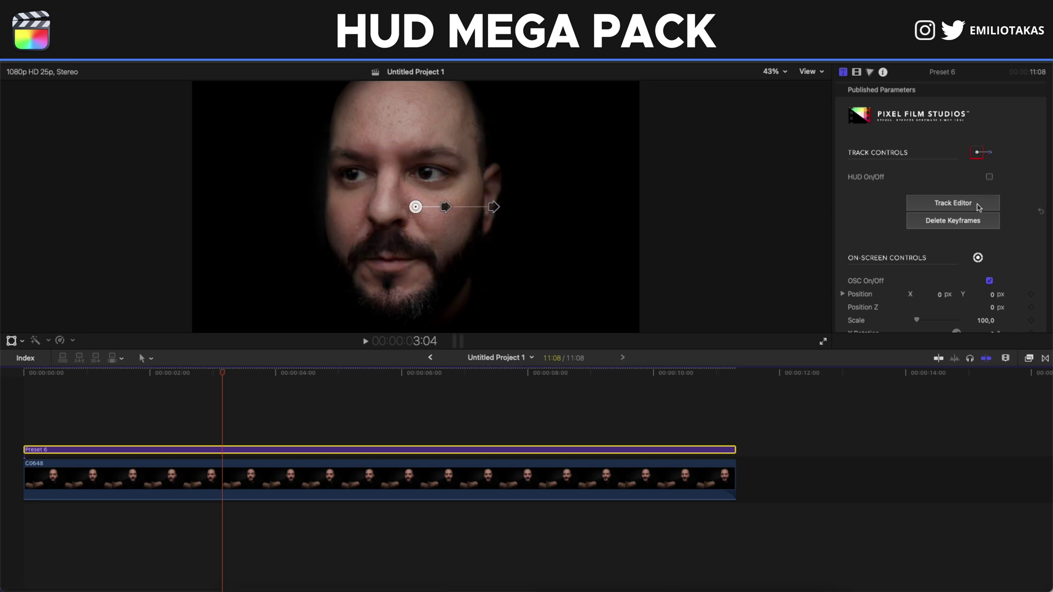
# Step: In the Auto Tracker editor, enlarge the eye region, set quality 100% and track forward
pyautogui.click(976, 210)
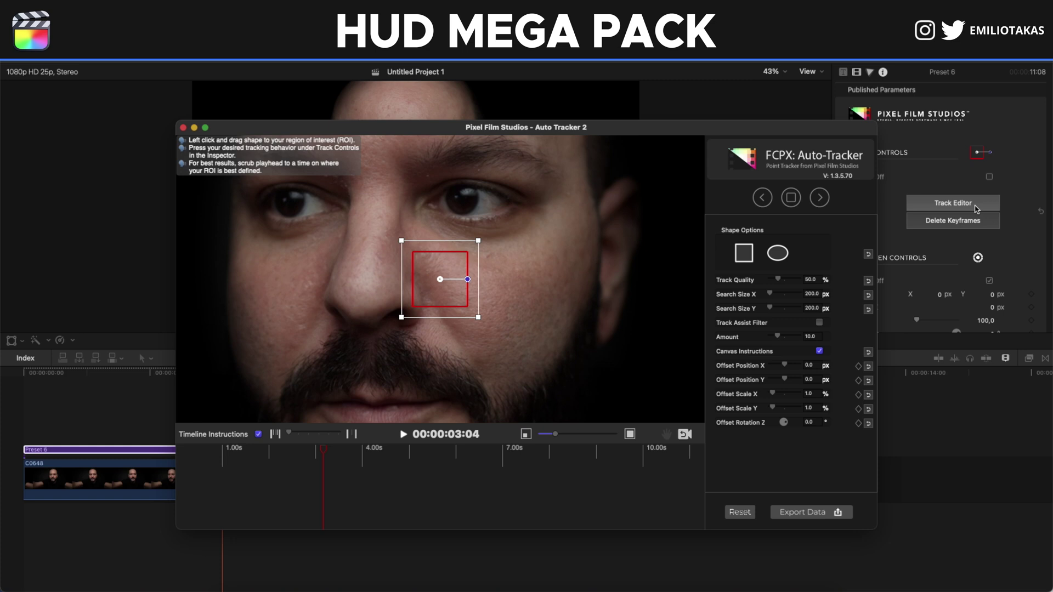
pyautogui.moveTo(555, 434); pyautogui.dragTo(550, 436)
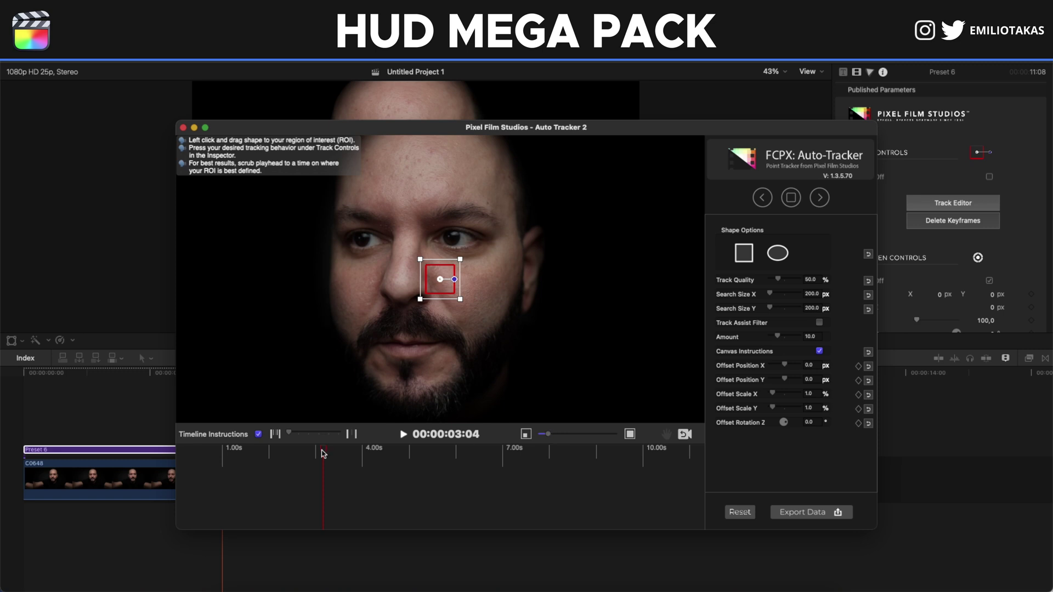
pyautogui.moveTo(322, 453); pyautogui.dragTo(167, 455)
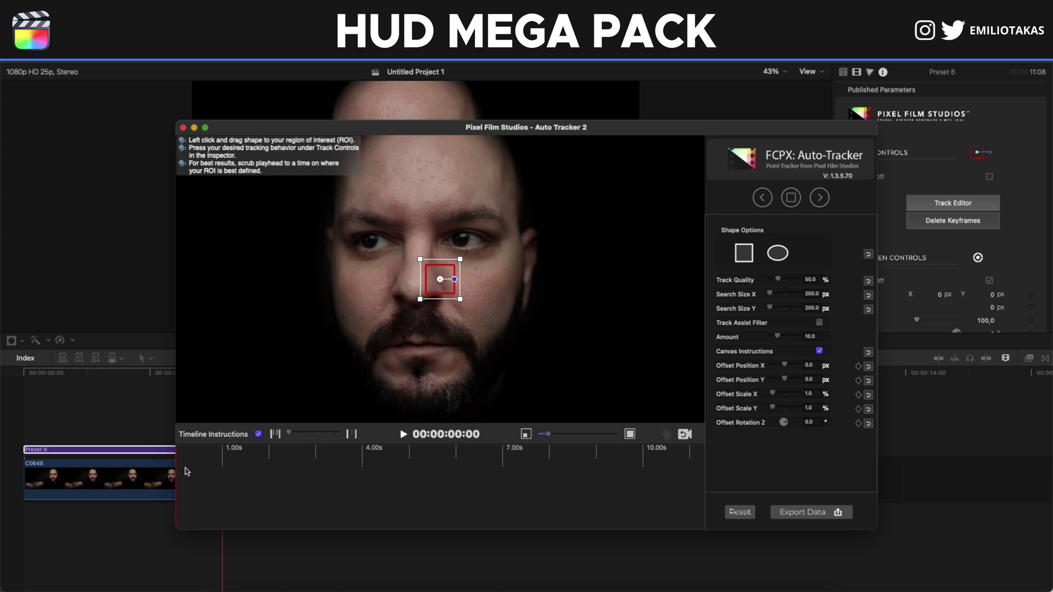
pyautogui.moveTo(459, 260); pyautogui.dragTo(497, 265)
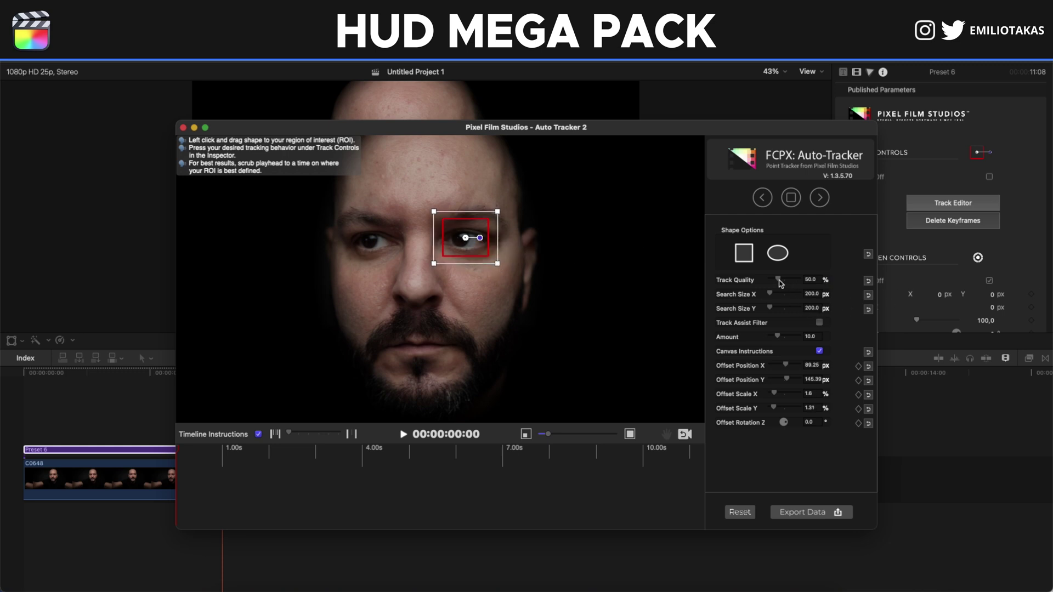
pyautogui.moveTo(779, 280); pyautogui.dragTo(808, 283)
pyautogui.click(820, 199)
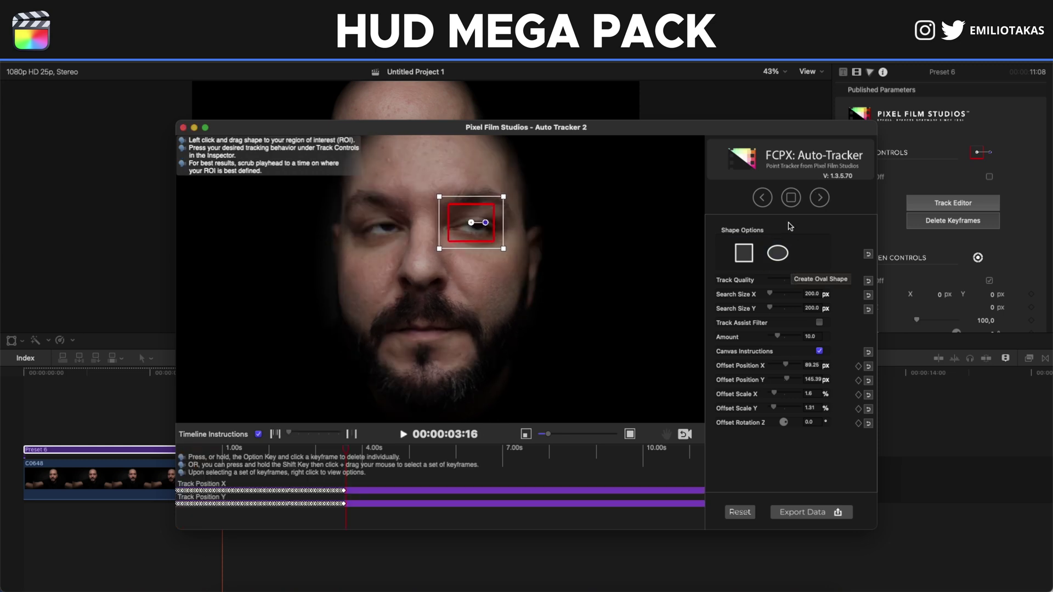
# Step: Remove the last X/Y keyframes, retrack the eye forward and export the tracking data
pyautogui.moveTo(483, 225); pyautogui.dragTo(485, 228)
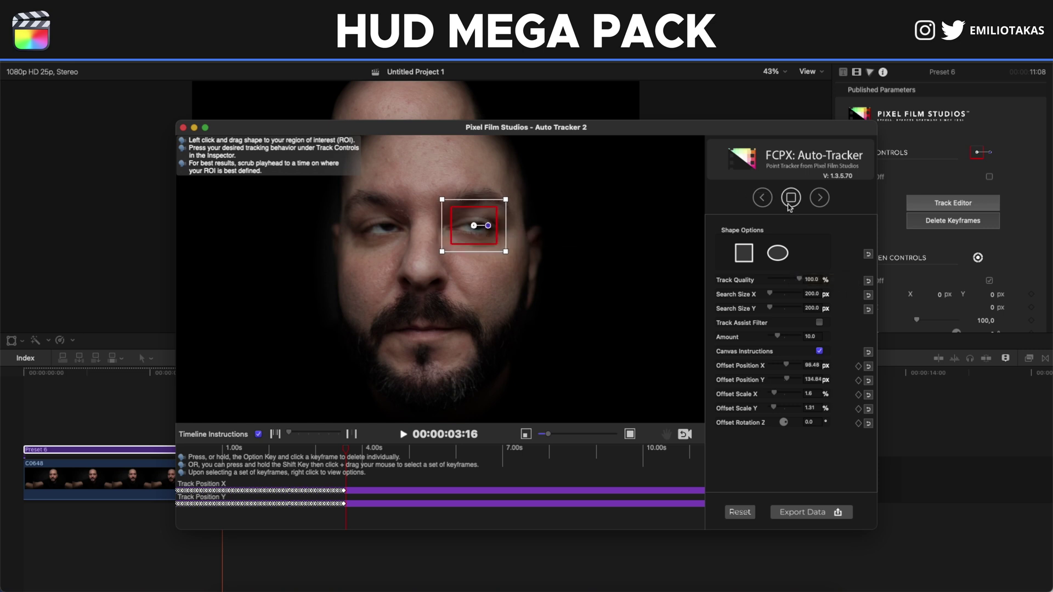
pyautogui.moveTo(353, 479); pyautogui.dragTo(340, 522)
pyautogui.rightClick(343, 491)
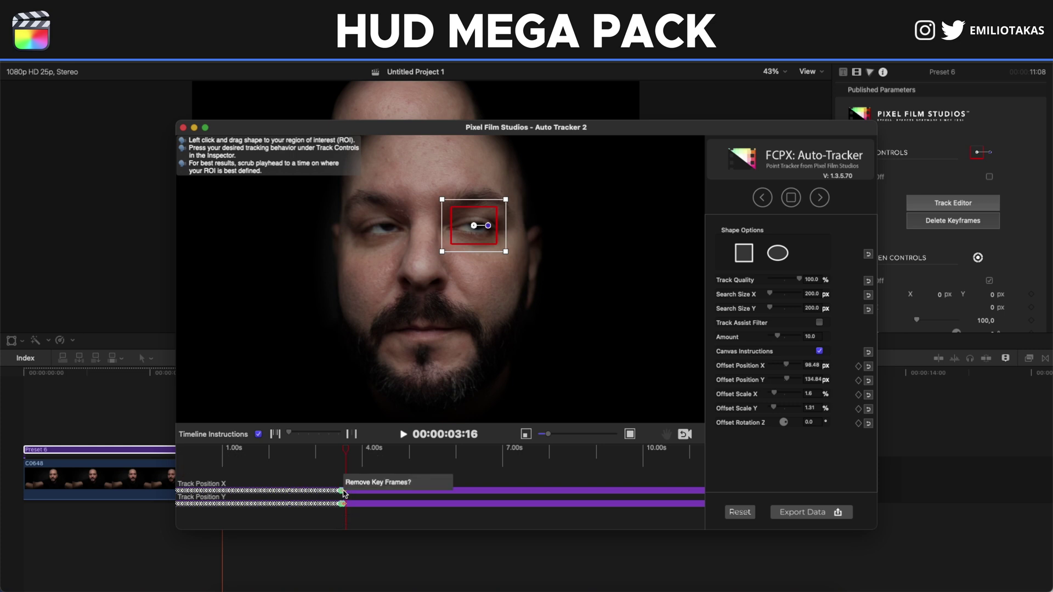
pyautogui.click(346, 463)
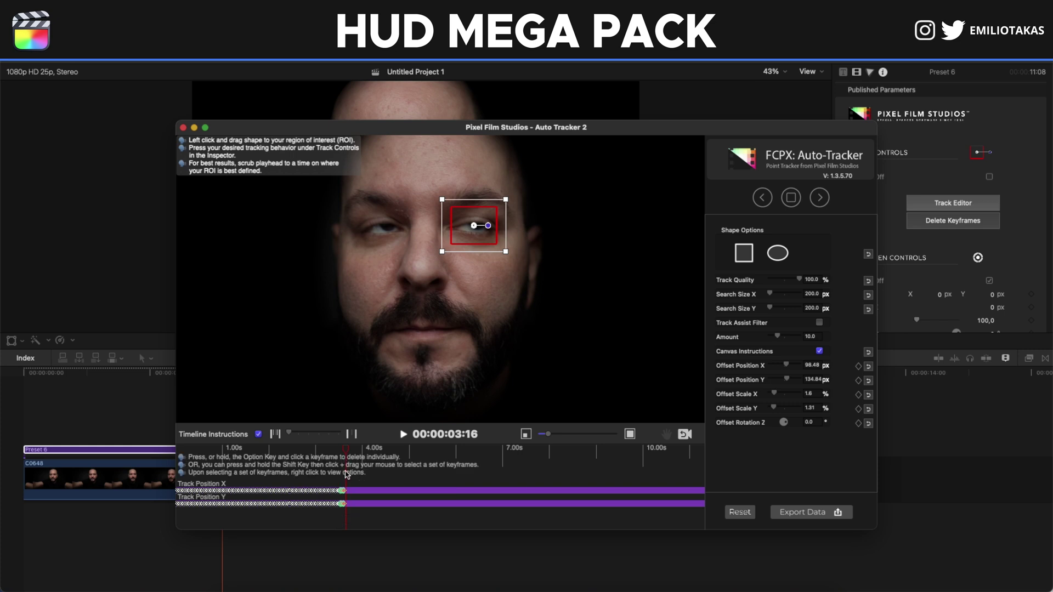
pyautogui.click(820, 199)
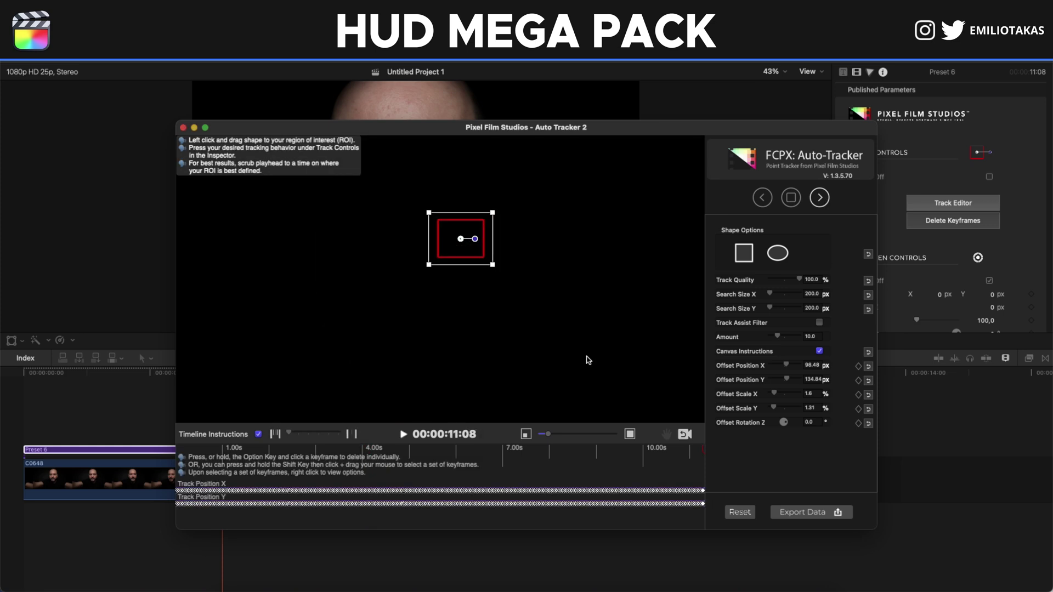
pyautogui.click(820, 514)
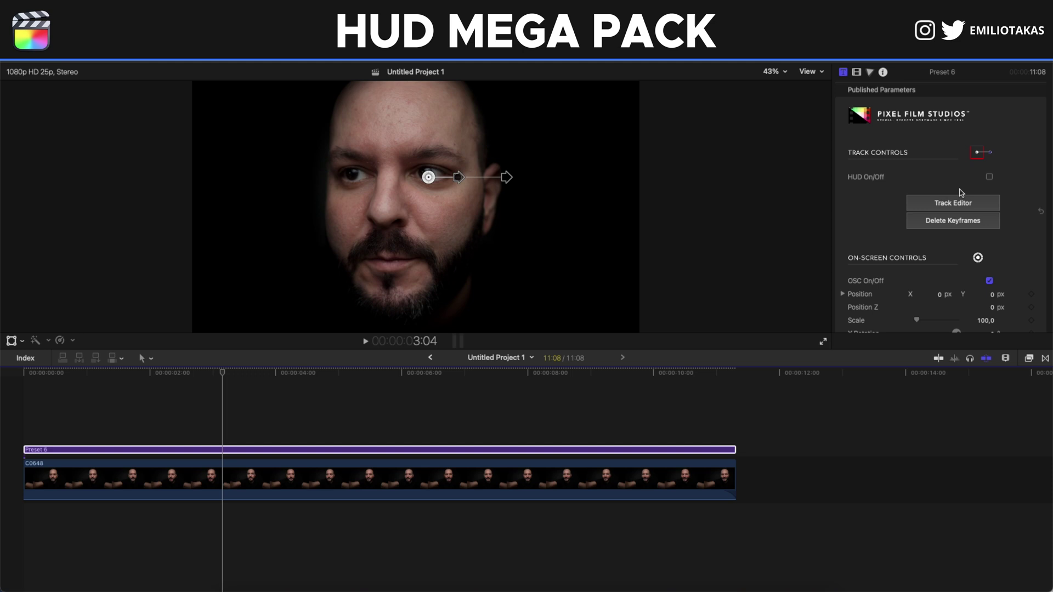
# Step: Turn the HUD ring on, scale it to 59, move it up-right and tilt to 6.8° X, 15.8° Y
pyautogui.click(989, 177)
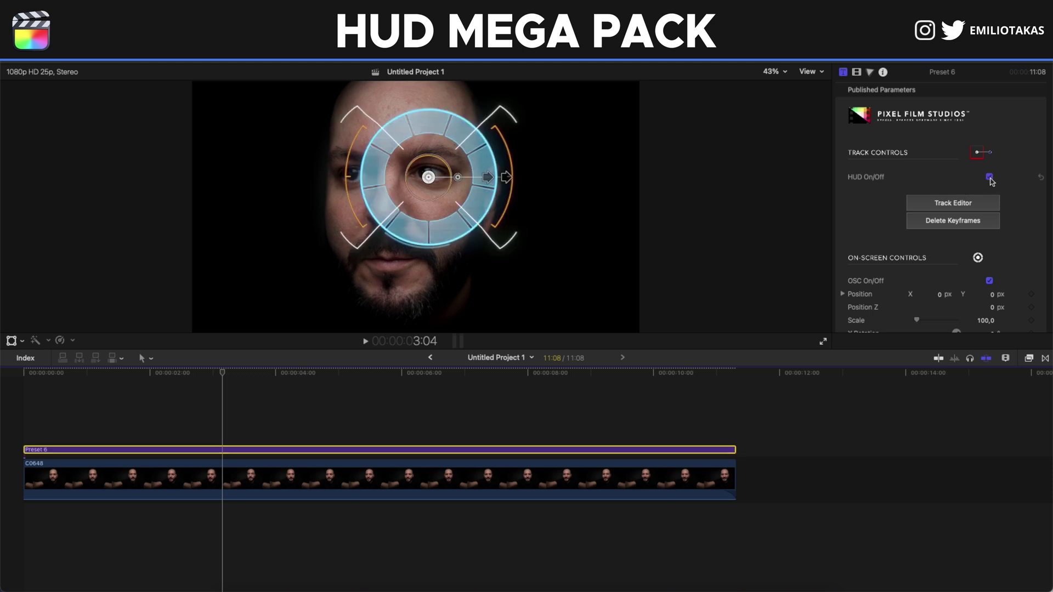
pyautogui.scroll(-5, 990, 208)
pyautogui.scroll(-3, 990, 209)
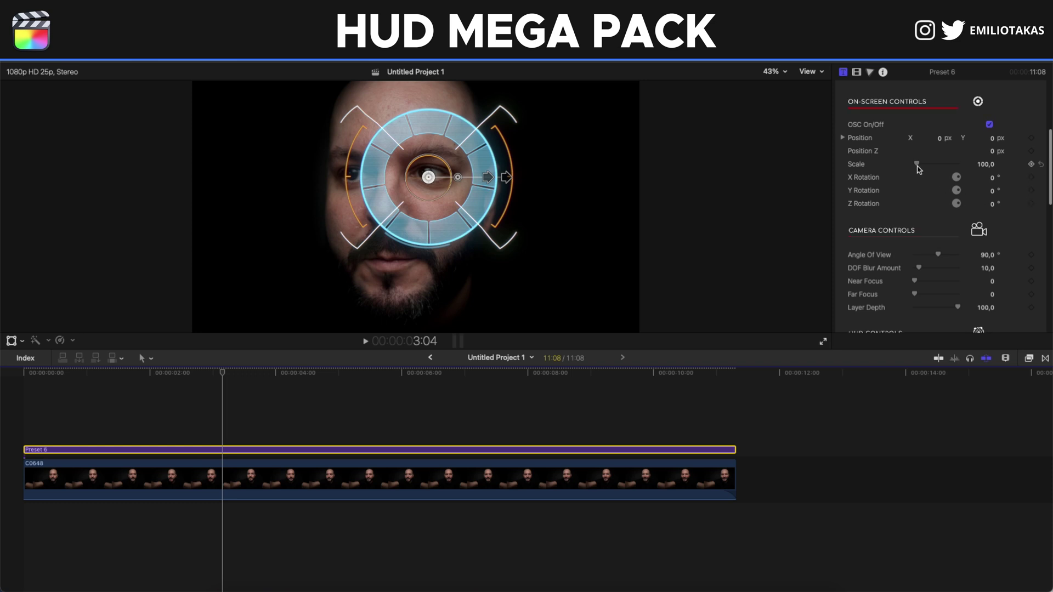
pyautogui.moveTo(917, 164); pyautogui.dragTo(915, 165)
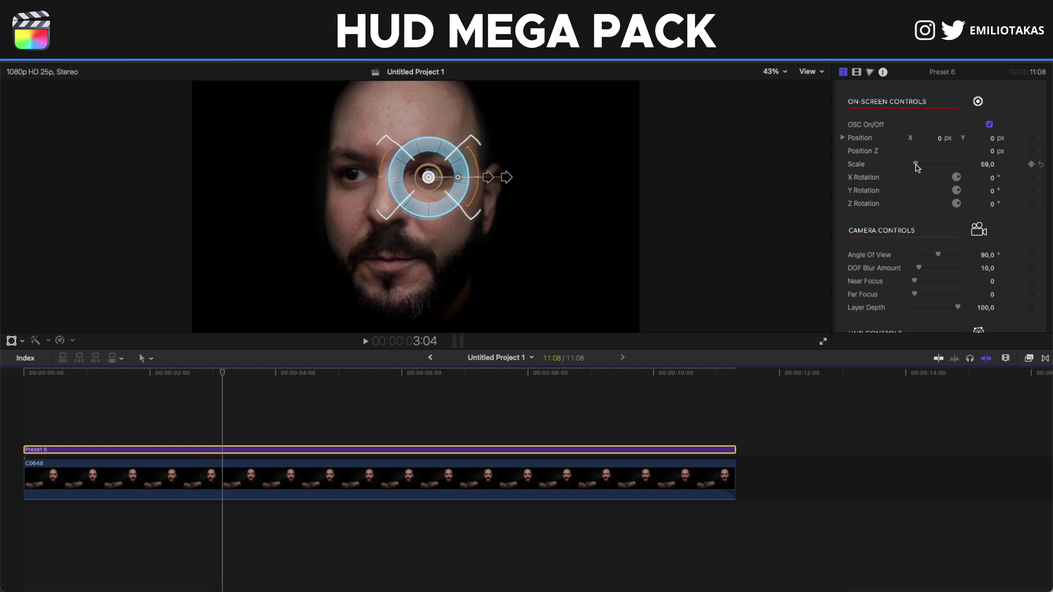
pyautogui.moveTo(426, 179); pyautogui.dragTo(561, 139)
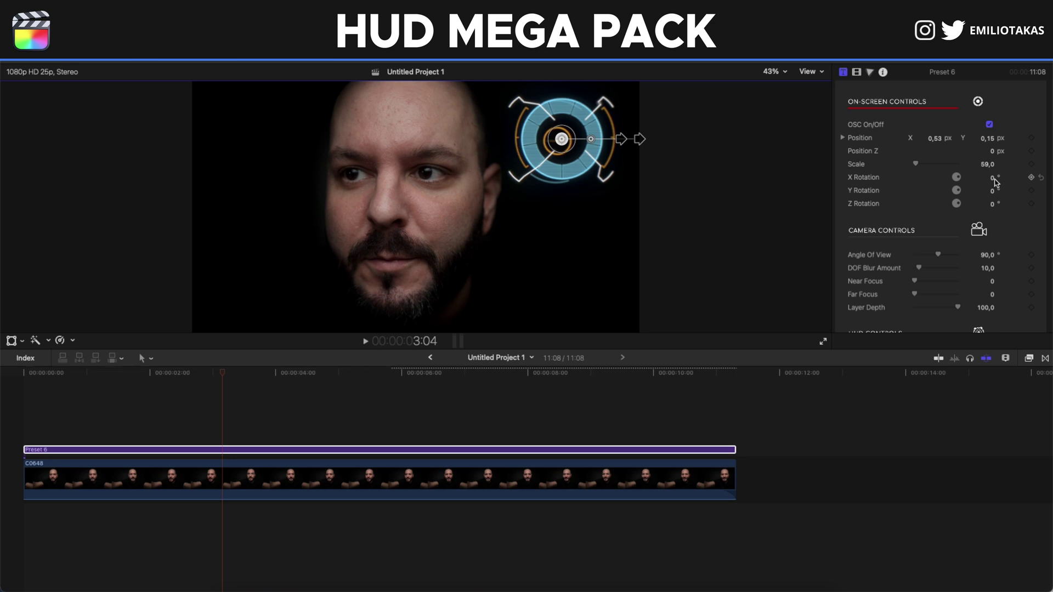
pyautogui.moveTo(994, 183)
pyautogui.mouseDown()
pyautogui.moveTo(1005, 182)
pyautogui.moveTo(985, 180)
pyautogui.moveTo(988, 193)
pyautogui.mouseUp()
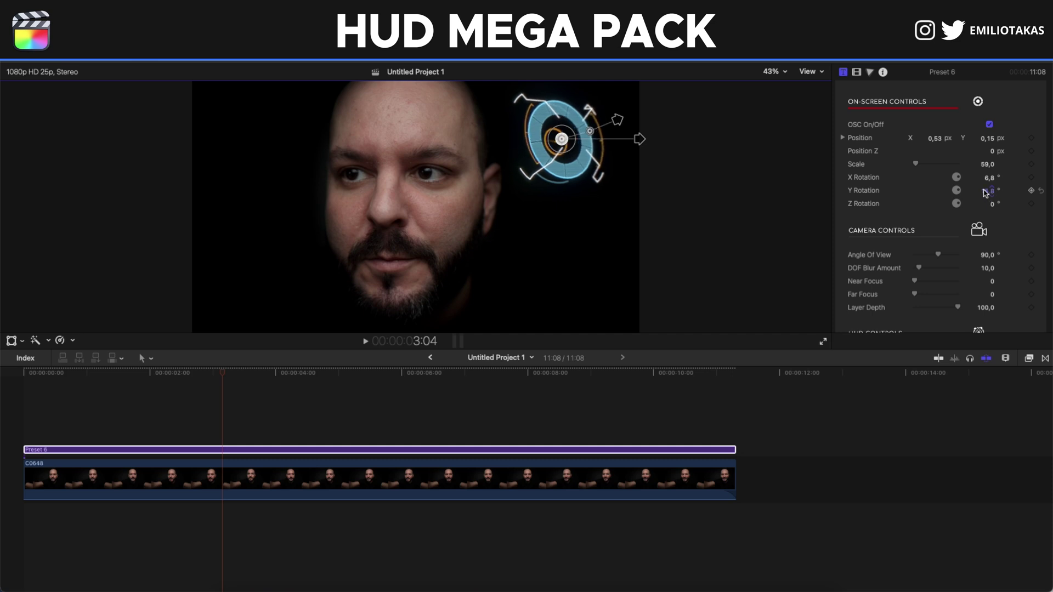
# Step: Play the clip from the start to check the tracked HUD ring
pyautogui.click(21, 432)
pyautogui.press('space')
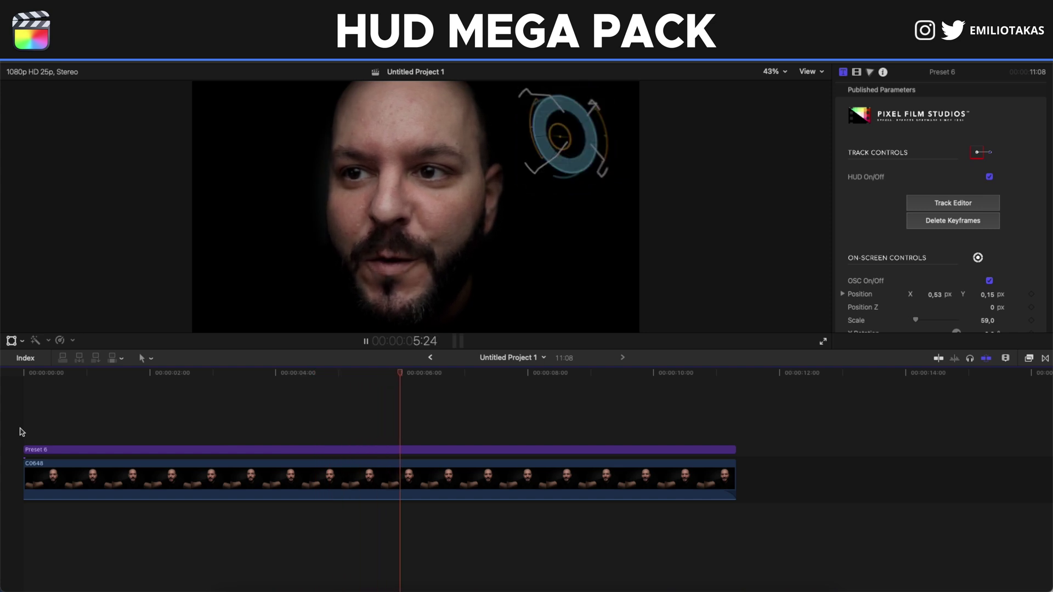
pyautogui.press('space')
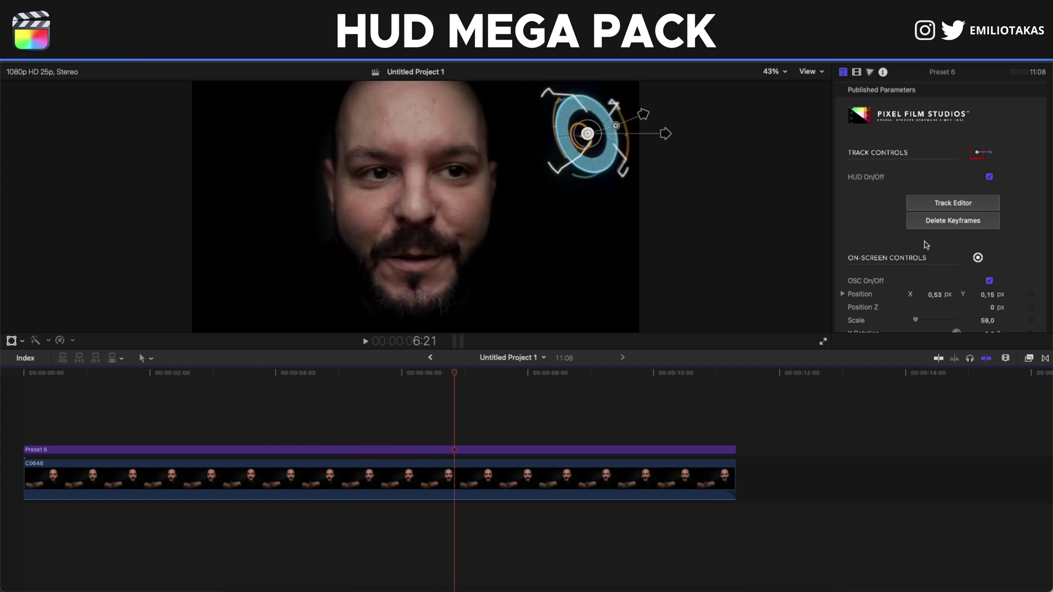
pyautogui.scroll(-6, 925, 245)
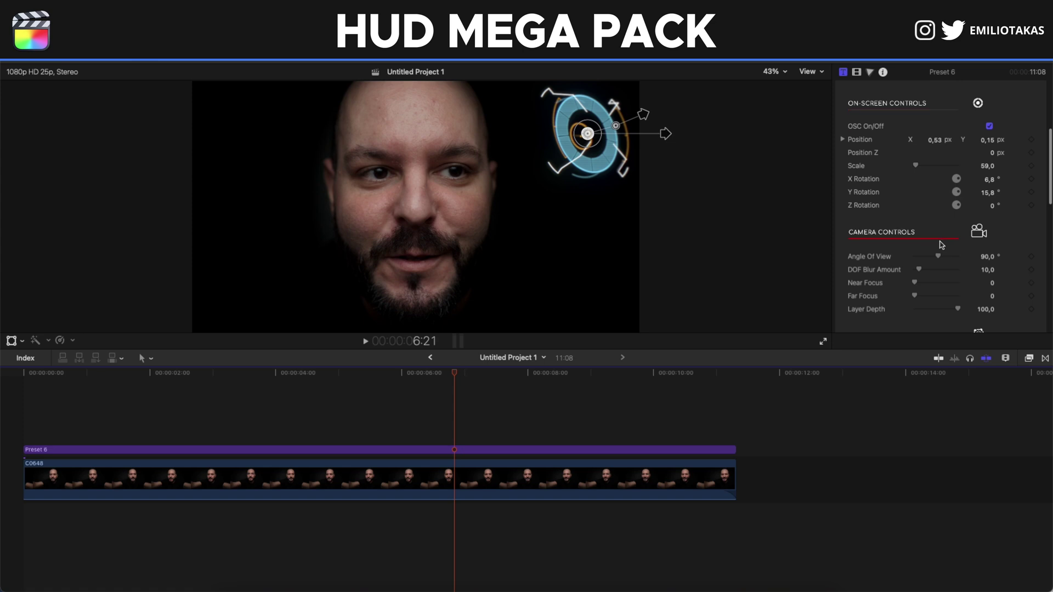
# Step: Set the HUD's Main Color to red
pyautogui.scroll(-3, 927, 283)
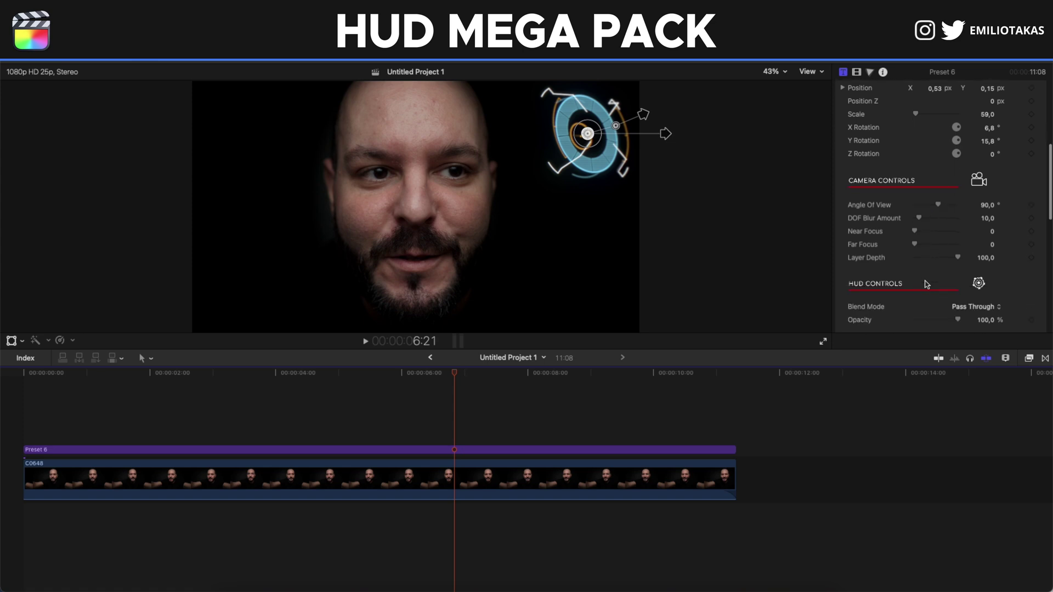
pyautogui.scroll(-1, 932, 283)
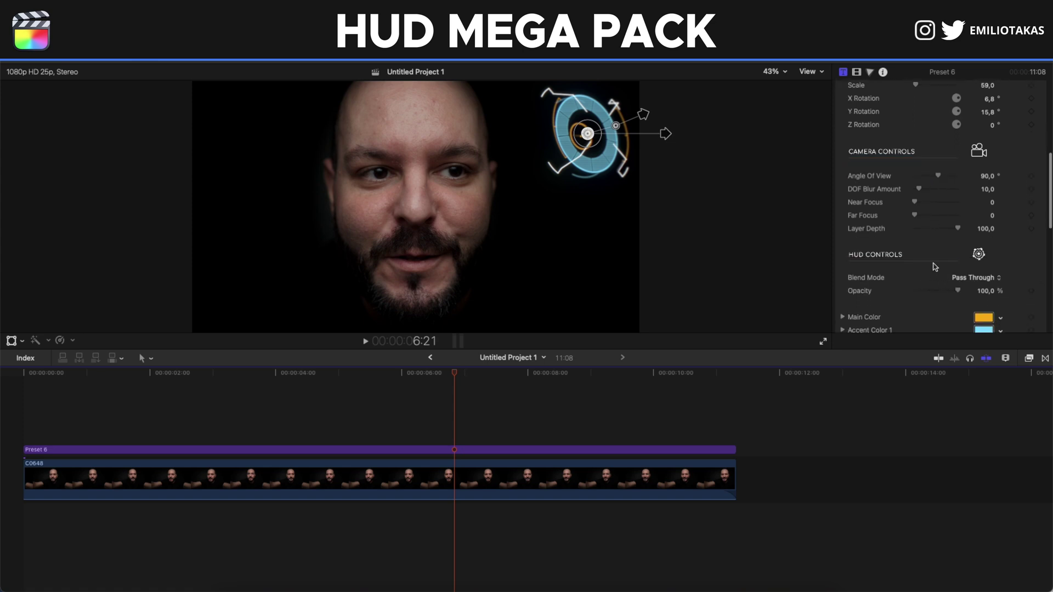
pyautogui.scroll(-2, 934, 267)
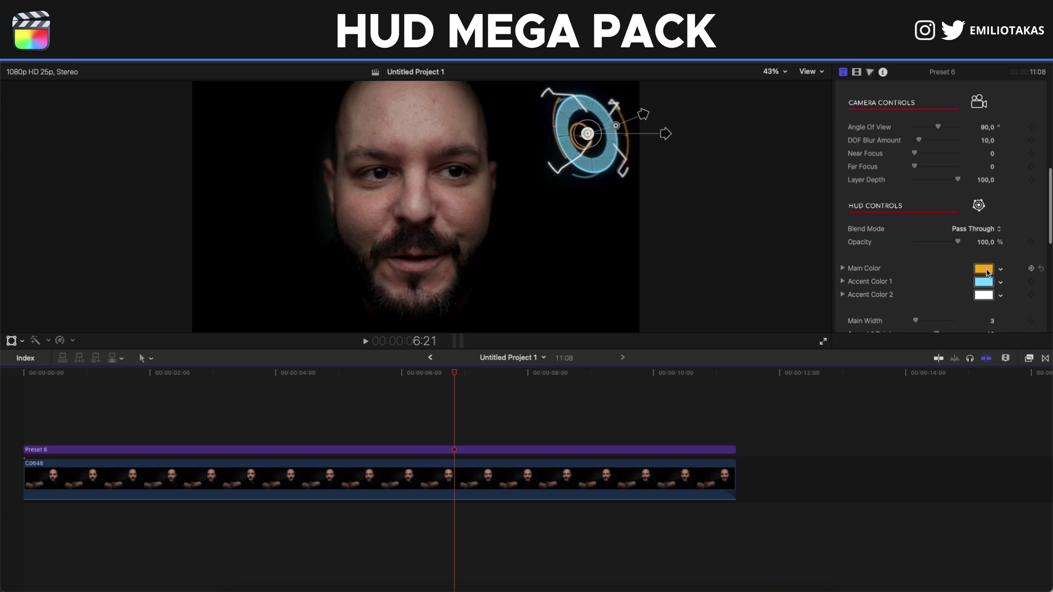
pyautogui.click(981, 272)
pyautogui.click(55, 450)
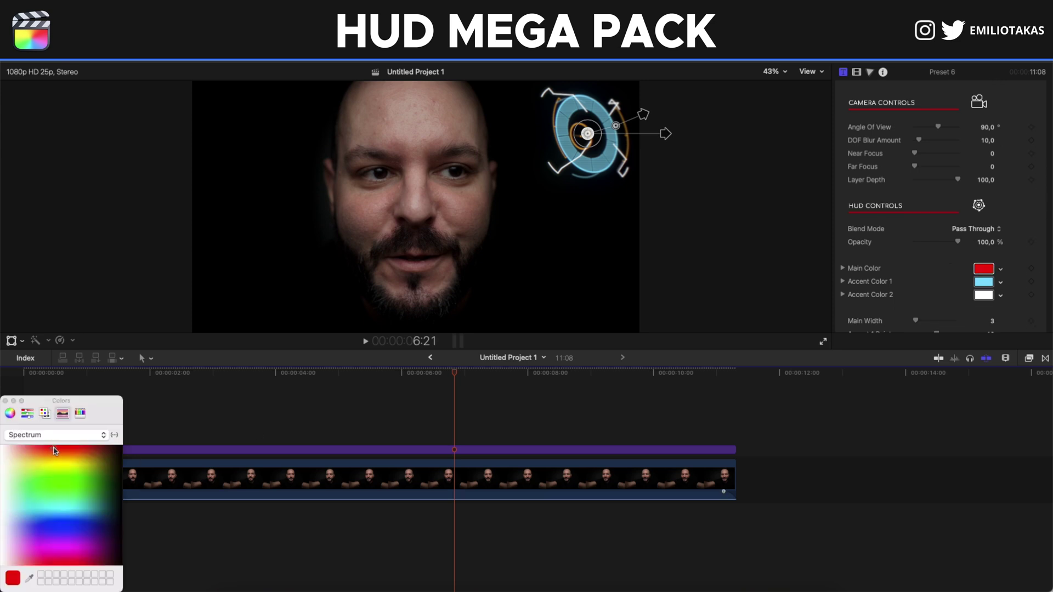
pyautogui.click(5, 401)
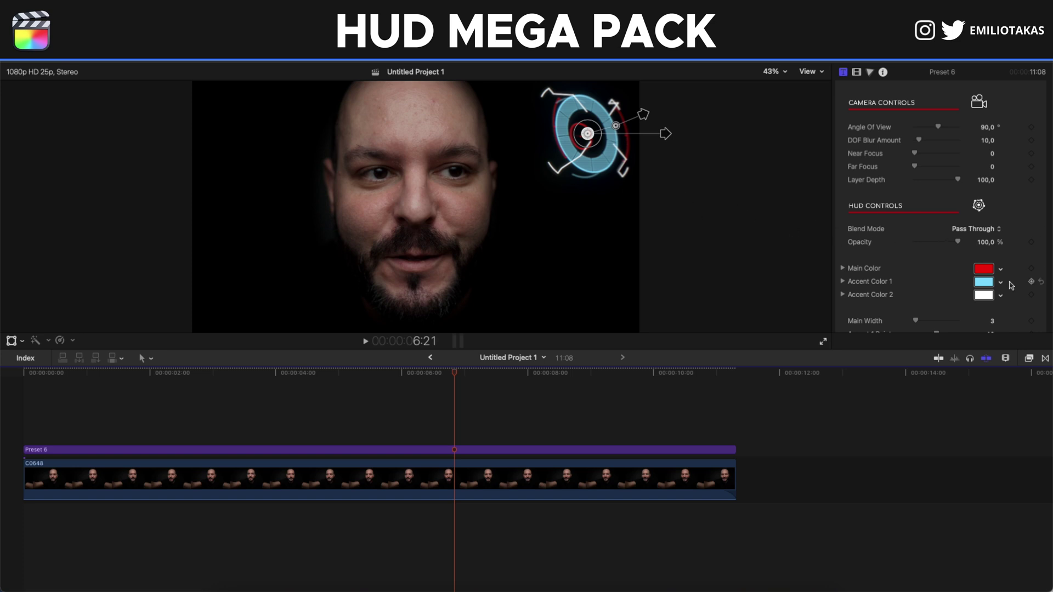
# Step: Raise Prism Amount to 6.0 and Prism Mix, and set Scanline Static 0.42, Brightness 4.29, Percentage 0.48
pyautogui.scroll(-5, 1010, 284)
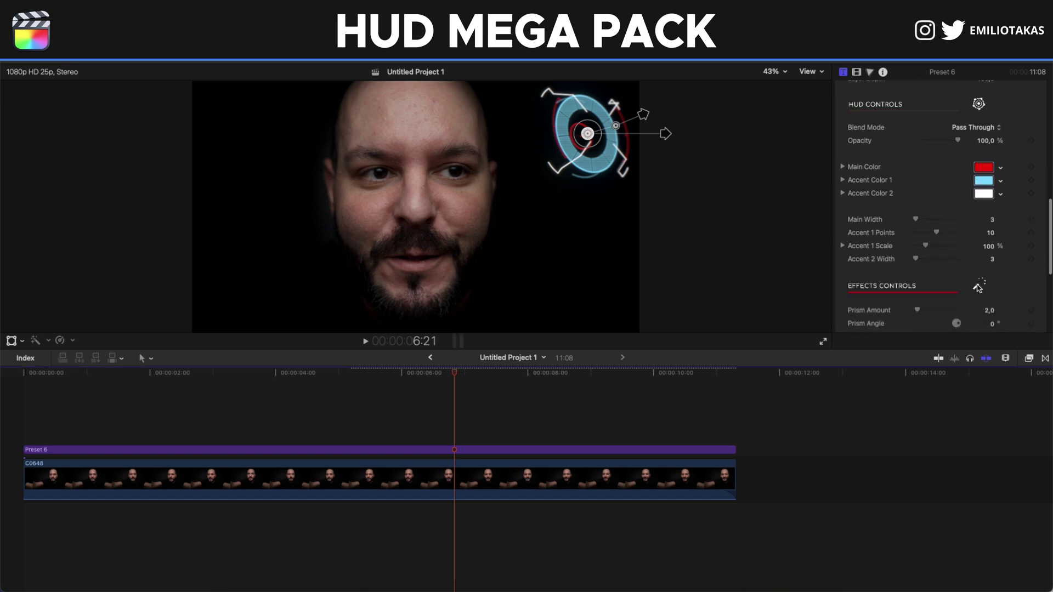
pyautogui.moveTo(916, 300); pyautogui.dragTo(925, 304)
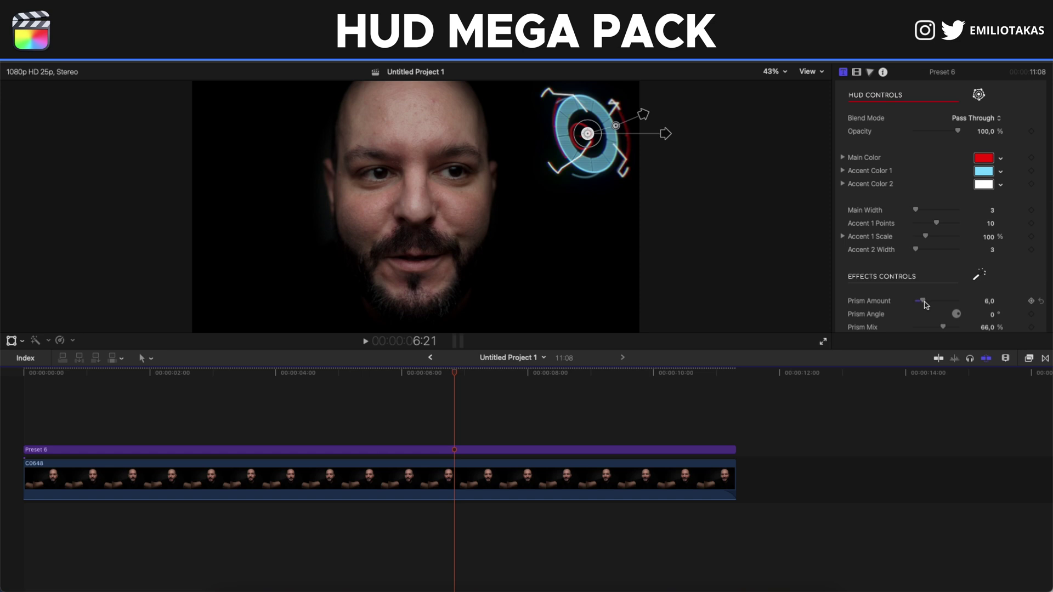
pyautogui.scroll(-1, 927, 305)
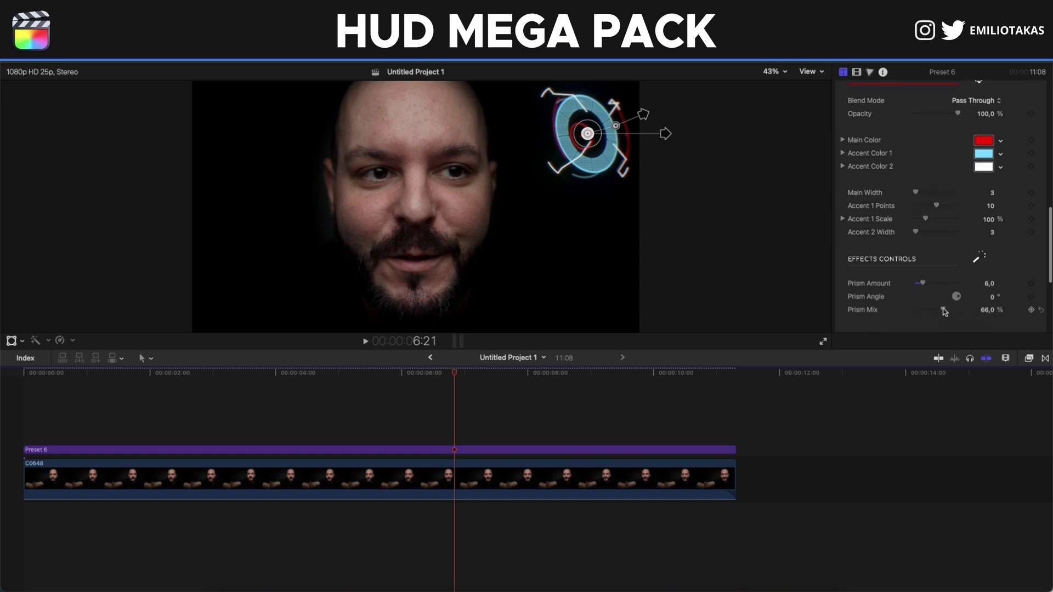
pyautogui.moveTo(944, 313); pyautogui.dragTo(952, 315)
pyautogui.scroll(-5, 946, 314)
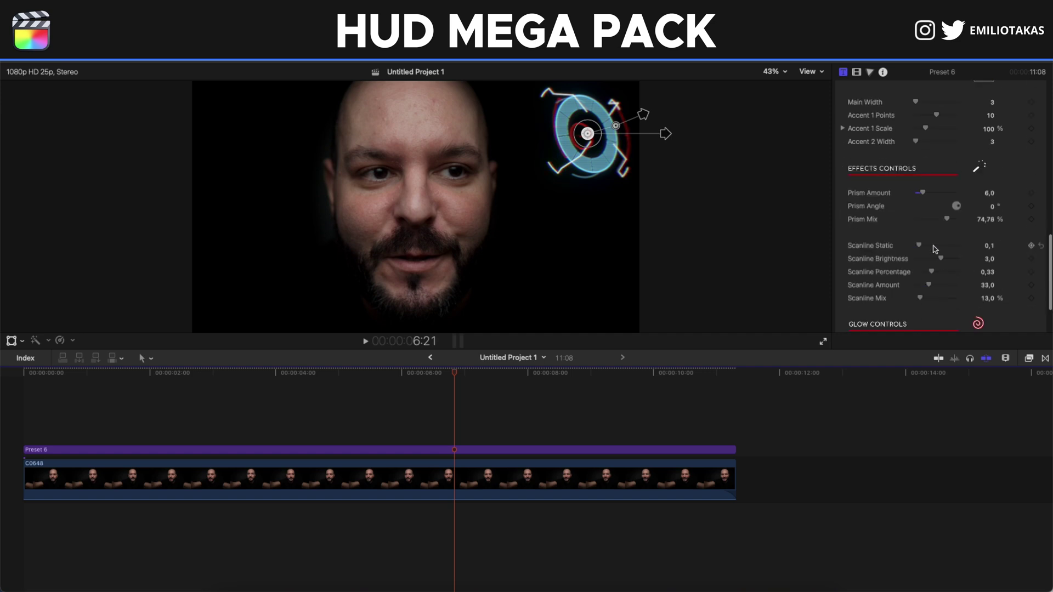
pyautogui.moveTo(921, 248); pyautogui.dragTo(933, 247)
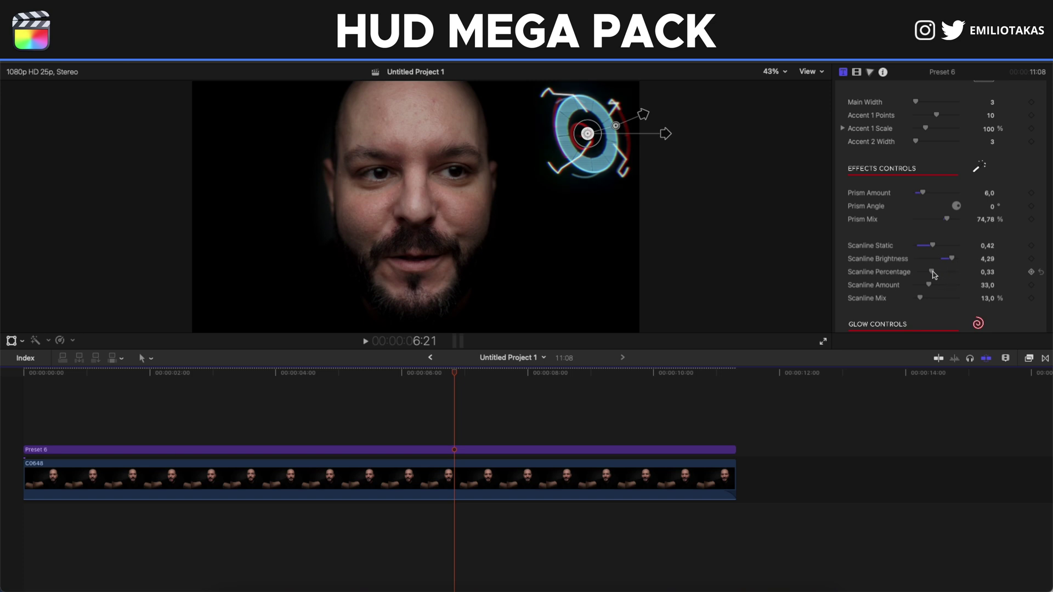
pyautogui.moveTo(936, 274); pyautogui.dragTo(937, 274)
pyautogui.scroll(-4, 937, 277)
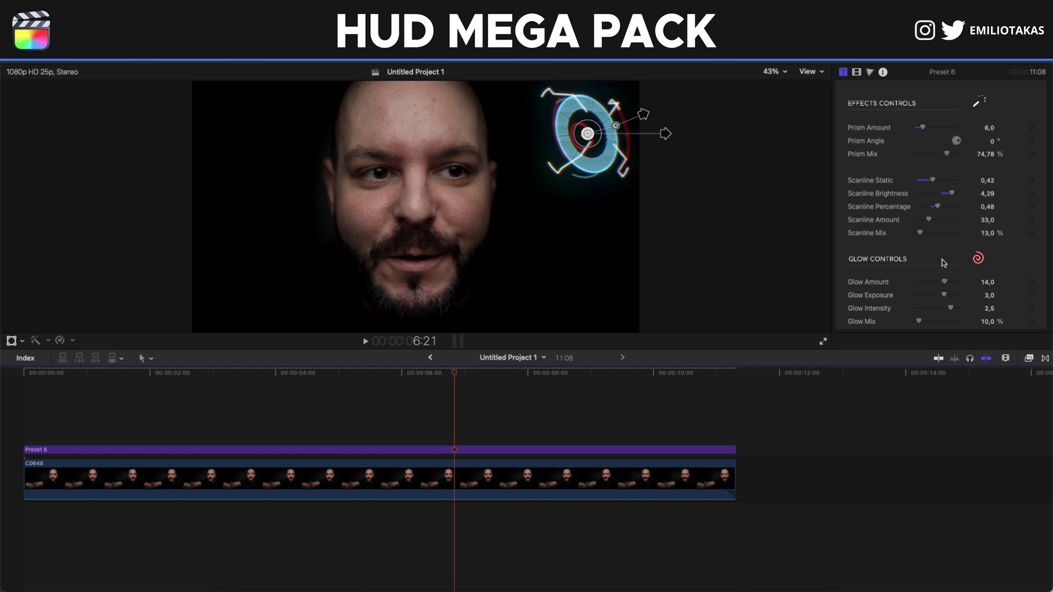
pyautogui.scroll(-1, 943, 254)
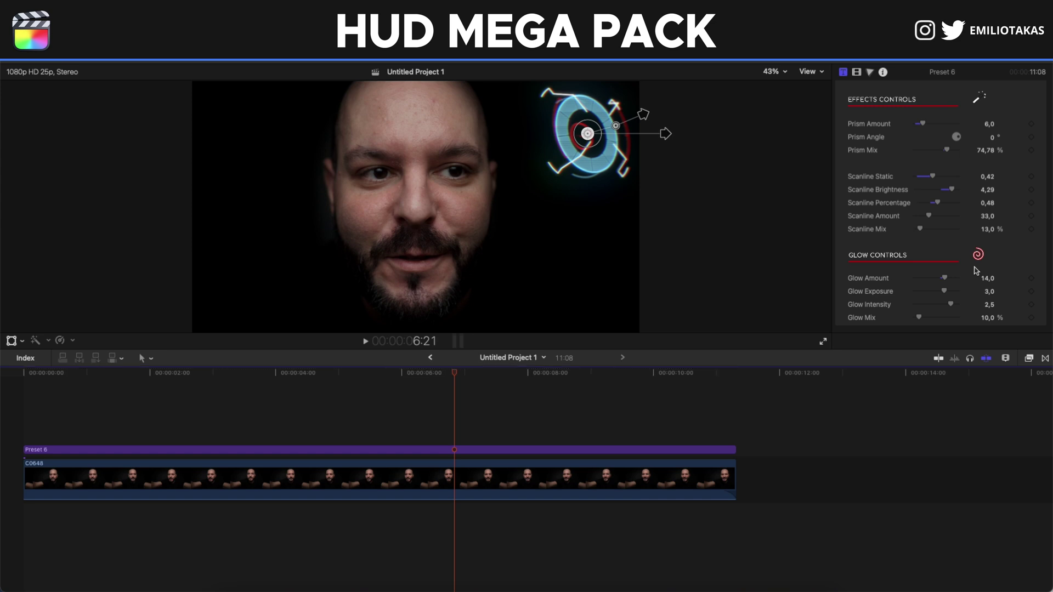
# Step: Preview the red tracked HUD ring from the clip start, then show the installed titles browser
pyautogui.press('Home')
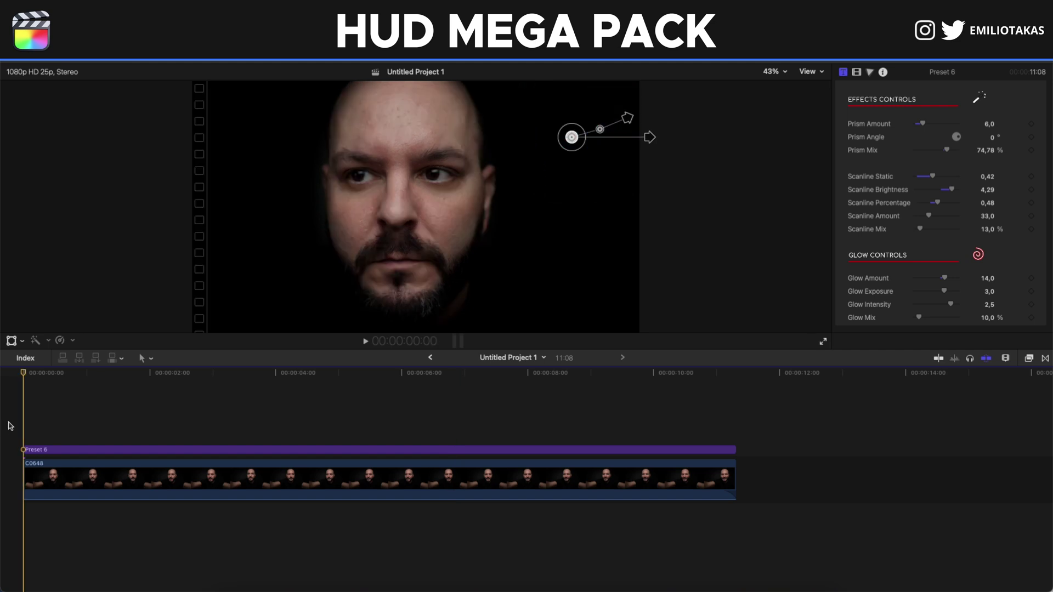
pyautogui.press('space')
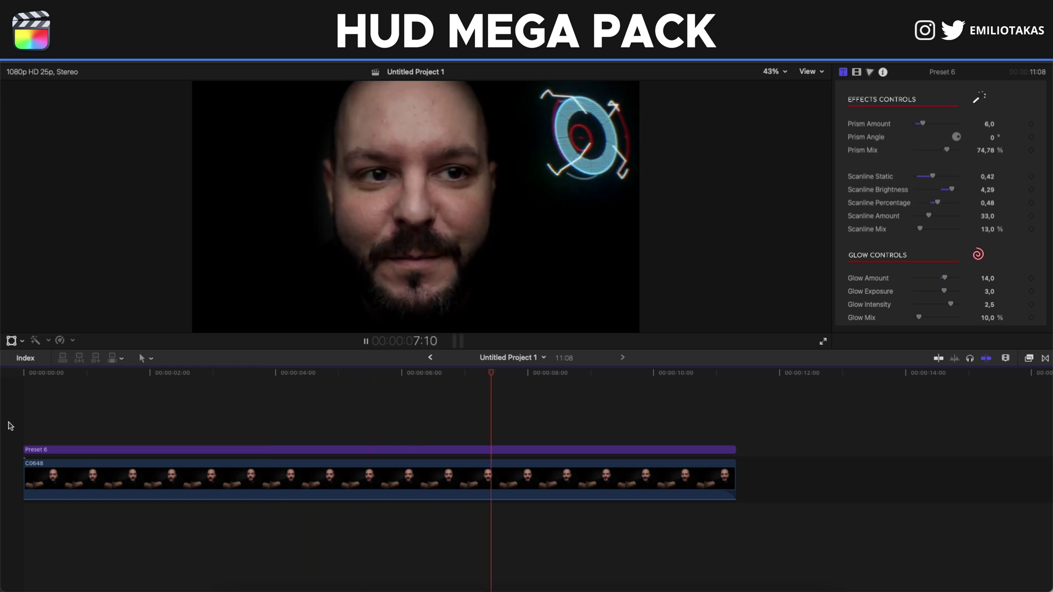
pyautogui.press('space')
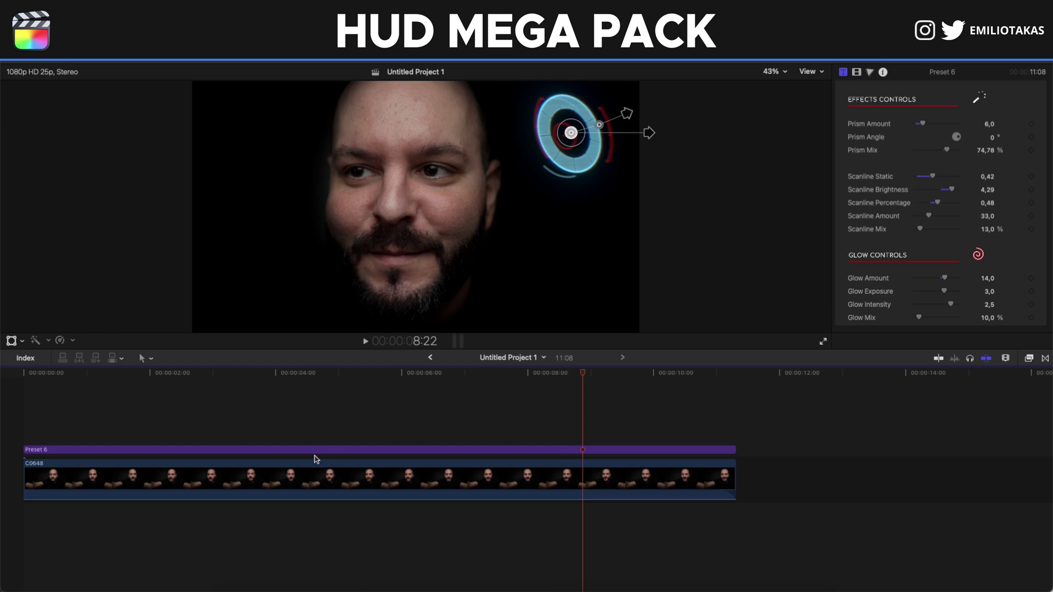
pyautogui.press('ctrl+super+1')
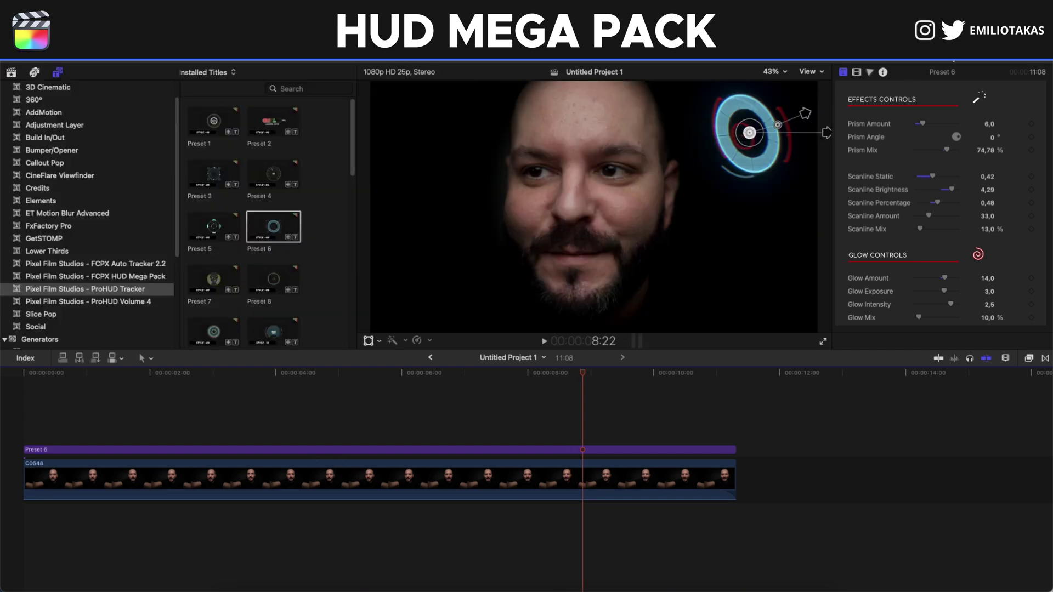
# Step: Place ProHUD Volume 4 Preset 5 in the timeline above Preset 6
pyautogui.click(154, 278)
pyautogui.click(132, 303)
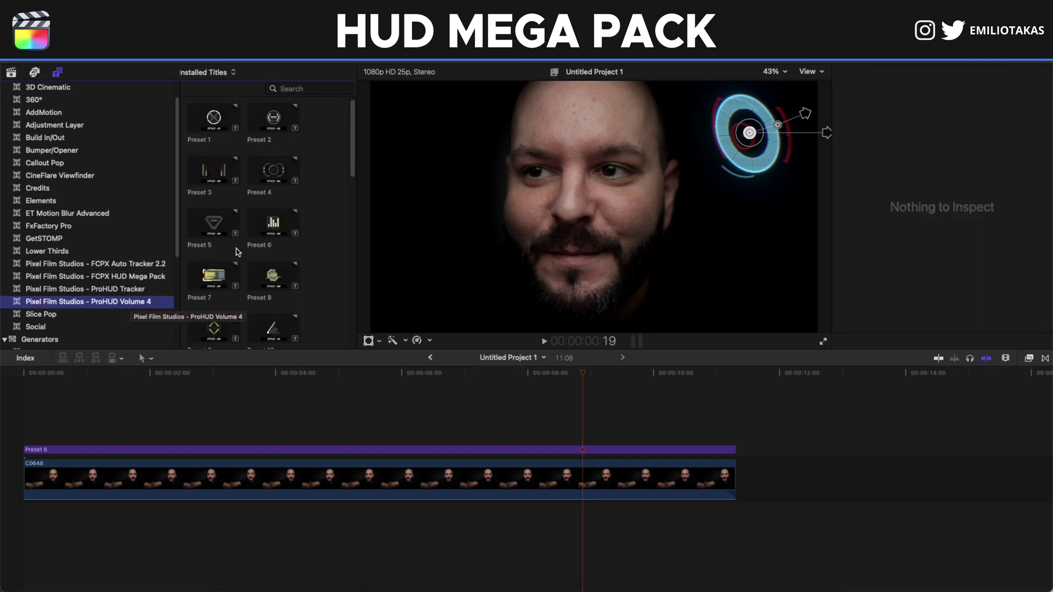
pyautogui.click(217, 177)
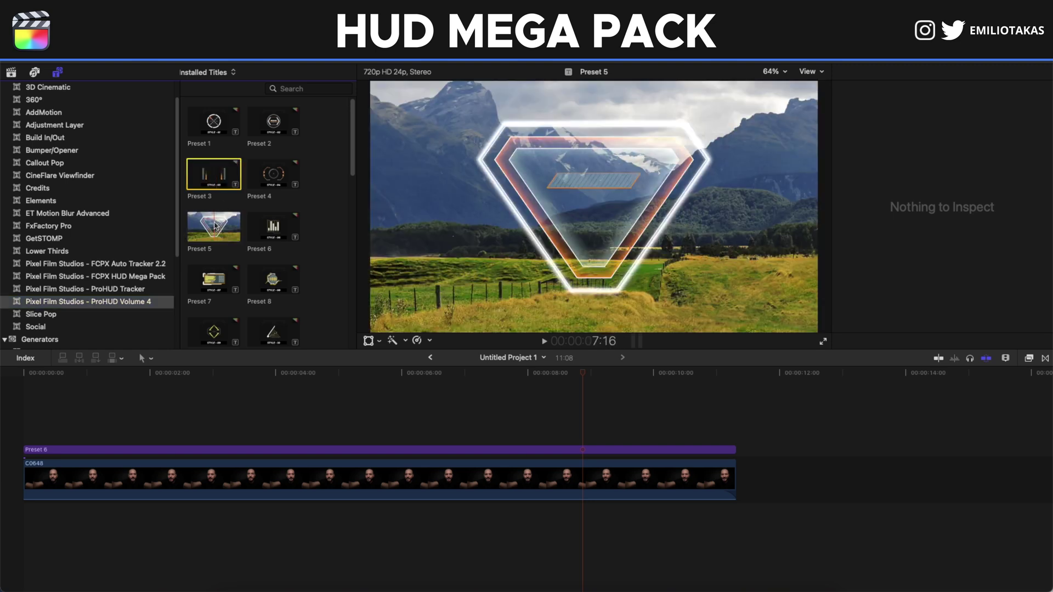
pyautogui.moveTo(217, 228); pyautogui.dragTo(30, 436)
# Step: Shrink the Preset 5 shield's Overall Scale to 0,12 and hide the titles browser
pyautogui.click(203, 438)
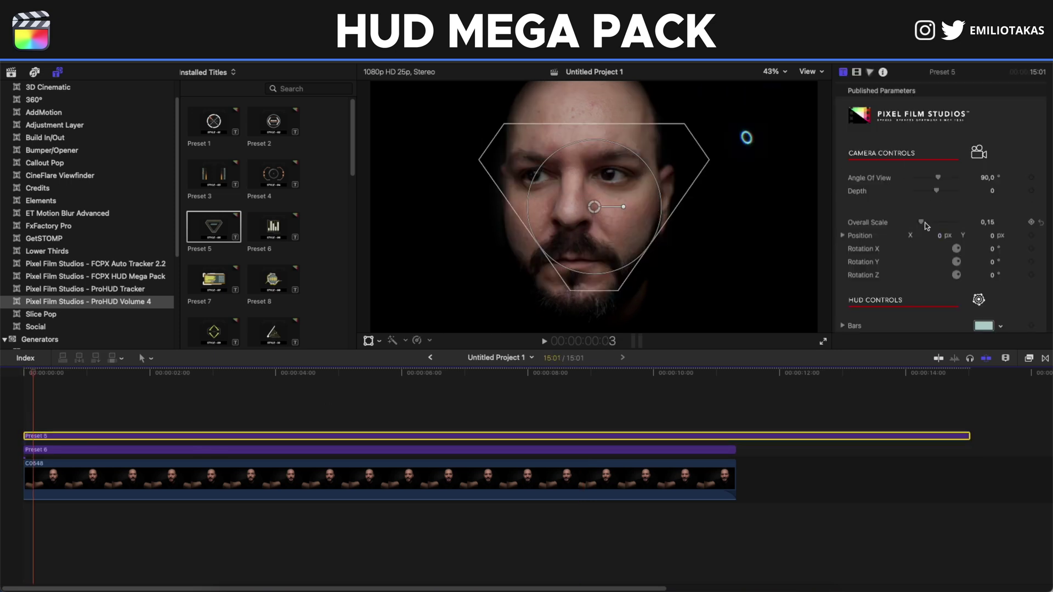
pyautogui.moveTo(926, 225); pyautogui.dragTo(922, 224)
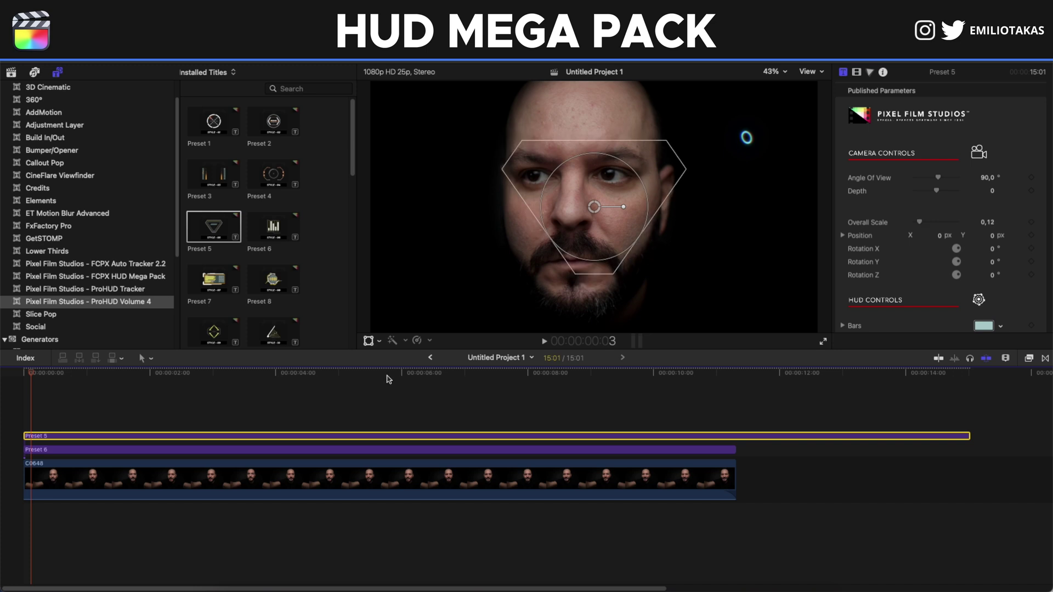
pyautogui.click(91, 414)
pyautogui.click(196, 436)
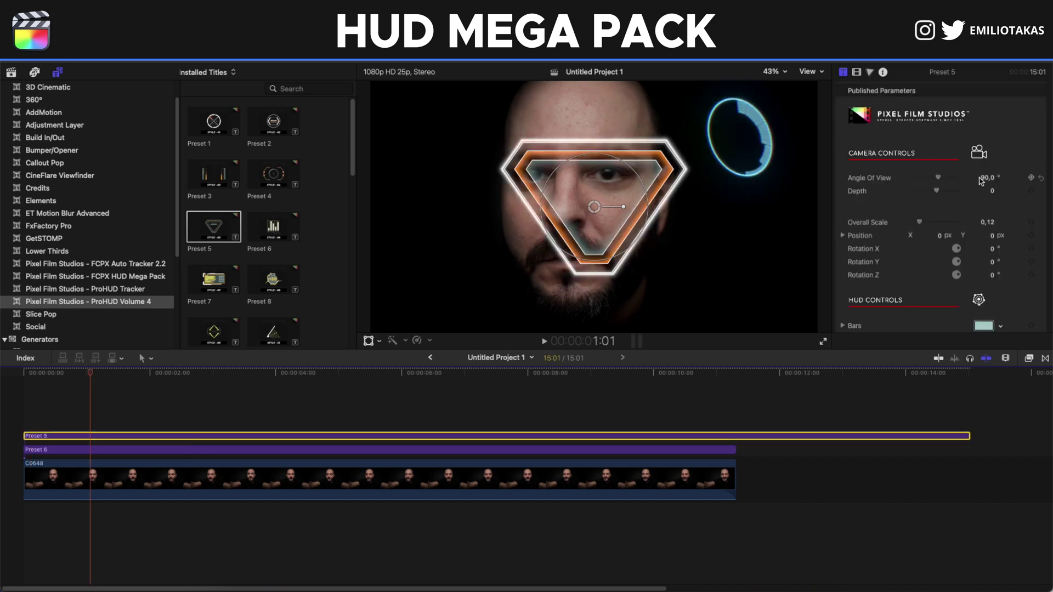
pyautogui.scroll(-4, 981, 181)
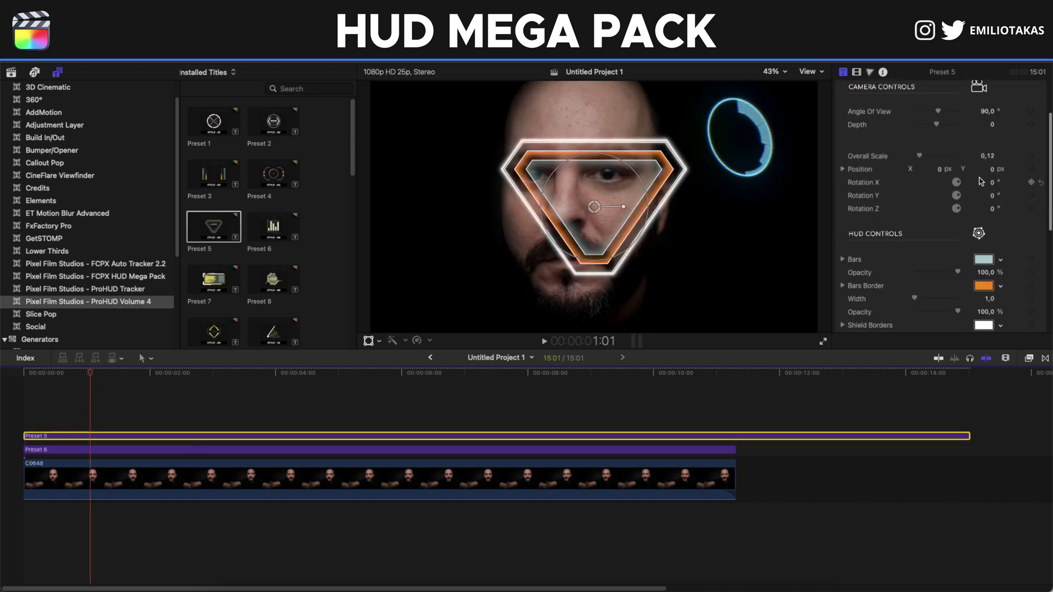
pyautogui.scroll(-3, 981, 182)
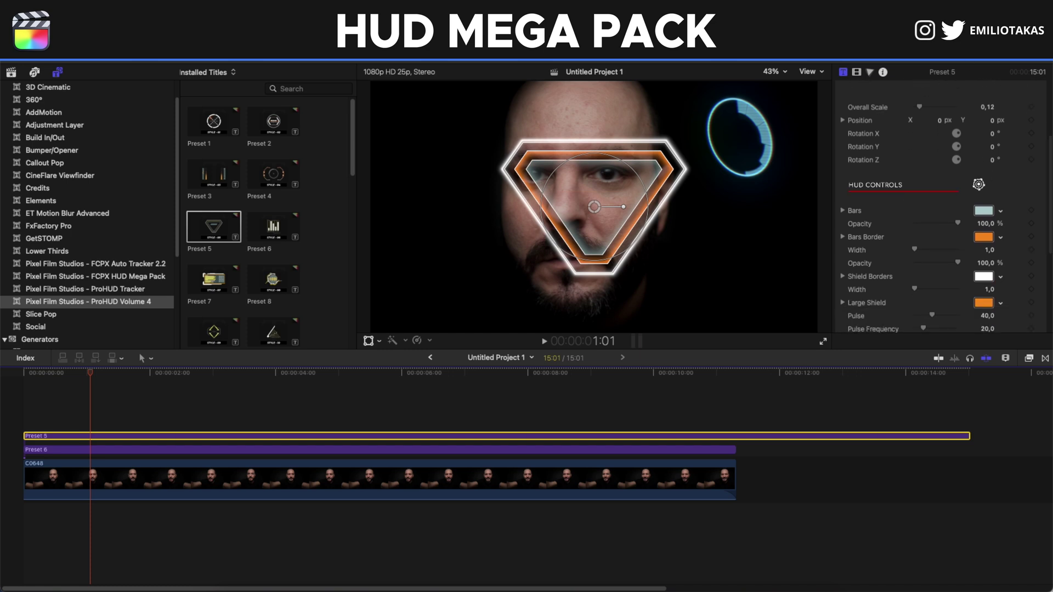
pyautogui.press('ctrl+super+1')
pyautogui.scroll(-3, 959, 183)
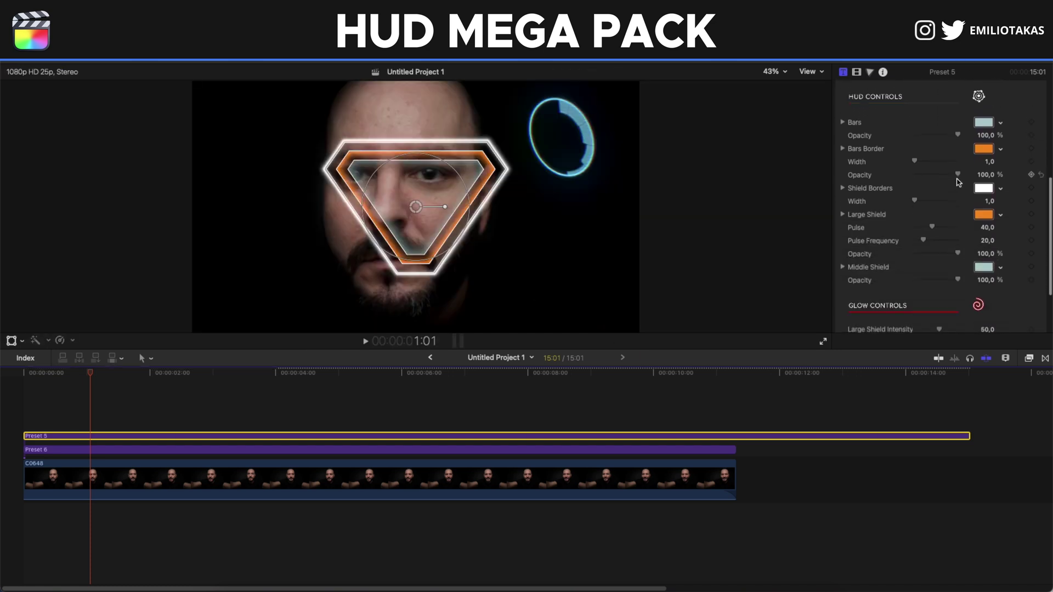
pyautogui.scroll(5, 960, 192)
pyautogui.scroll(-5, 925, 155)
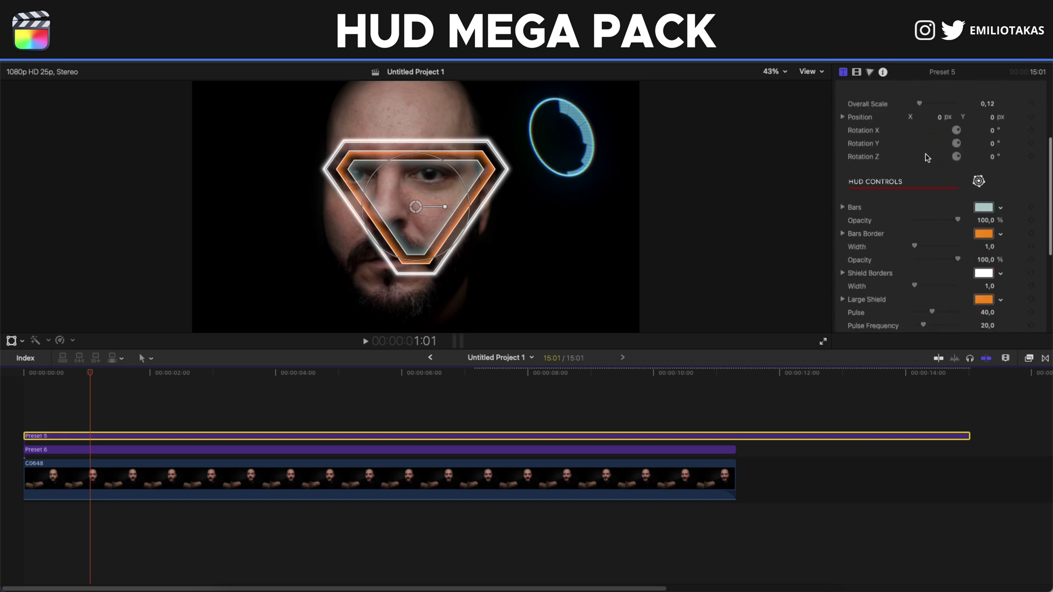
pyautogui.scroll(5, 925, 154)
pyautogui.click(33, 422)
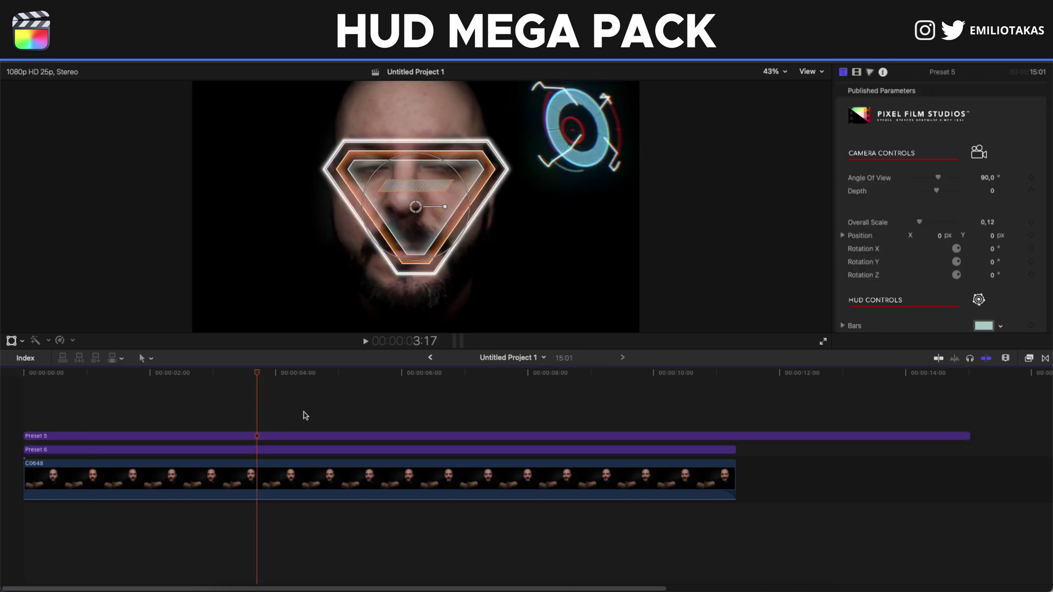
pyautogui.click(368, 436)
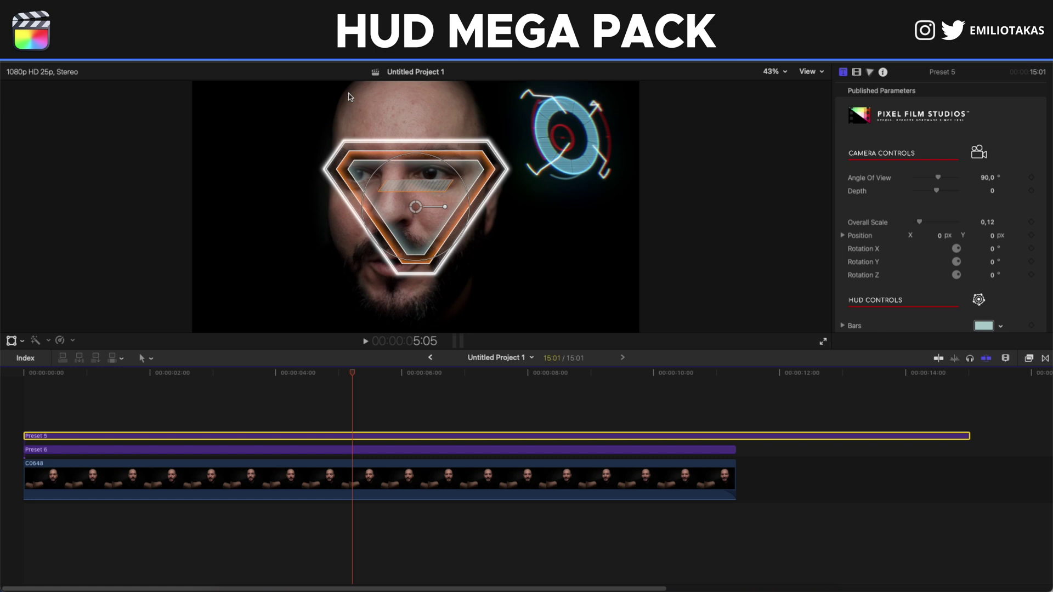
# Step: Add the FCPX Auto Tracker 2.2 Drop Zone title above Preset 5
pyautogui.press('super+shift+1')
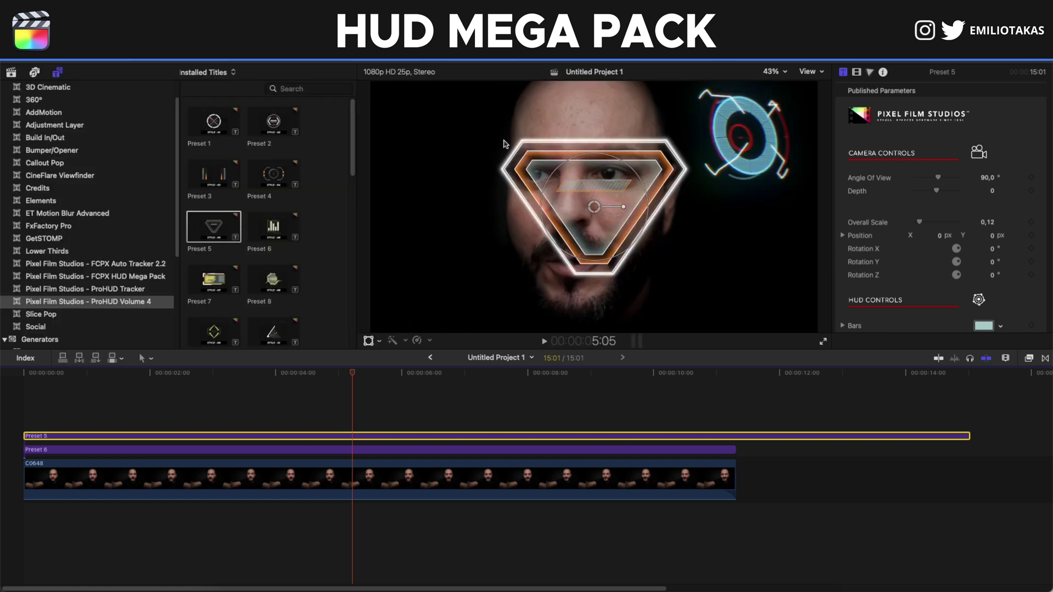
pyautogui.click(160, 264)
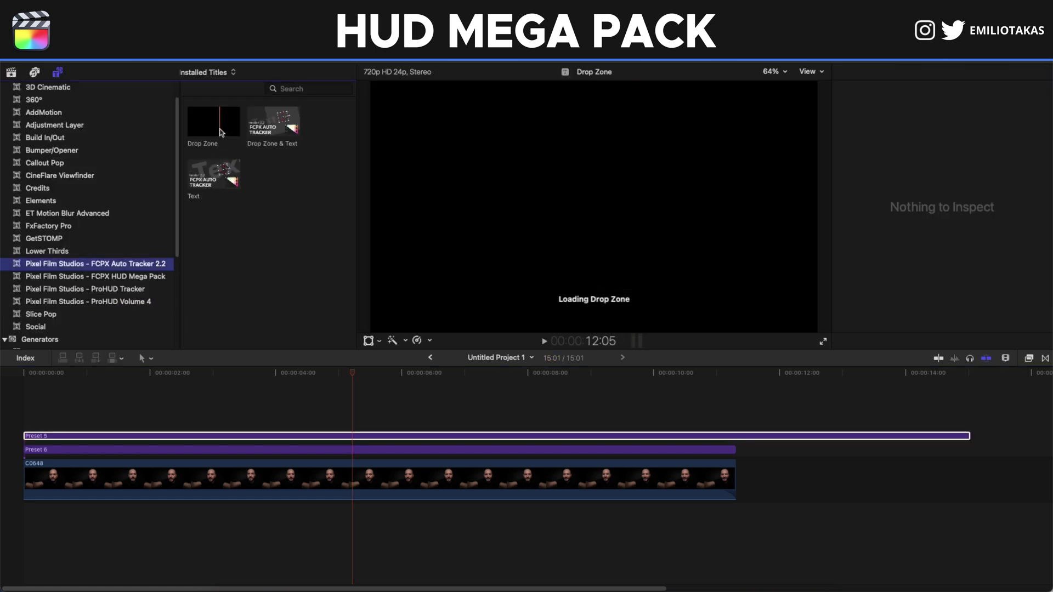
pyautogui.moveTo(218, 132); pyautogui.dragTo(12, 423)
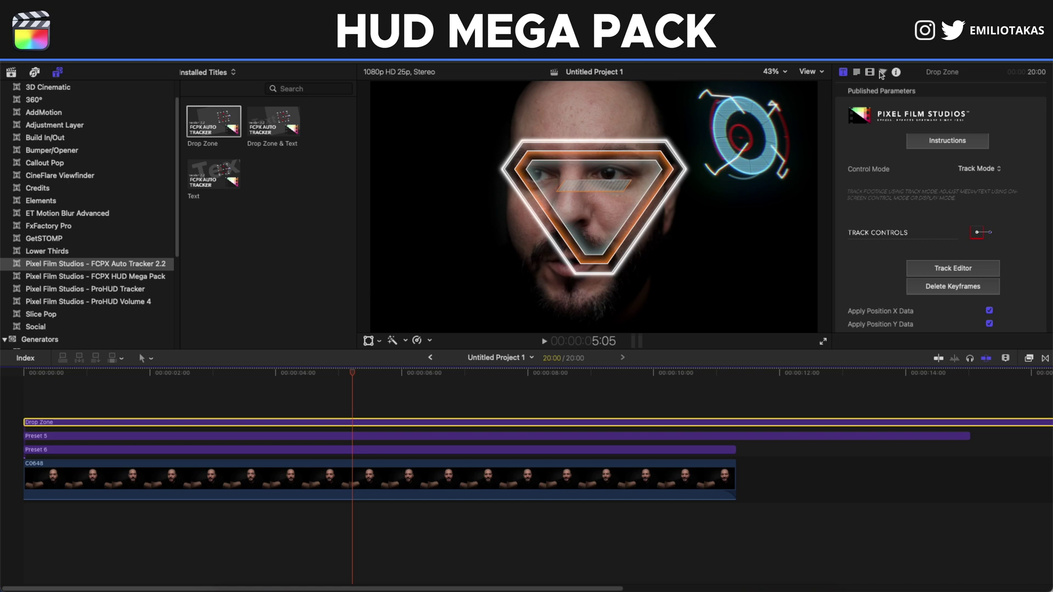
pyautogui.press('ctrl+super+1')
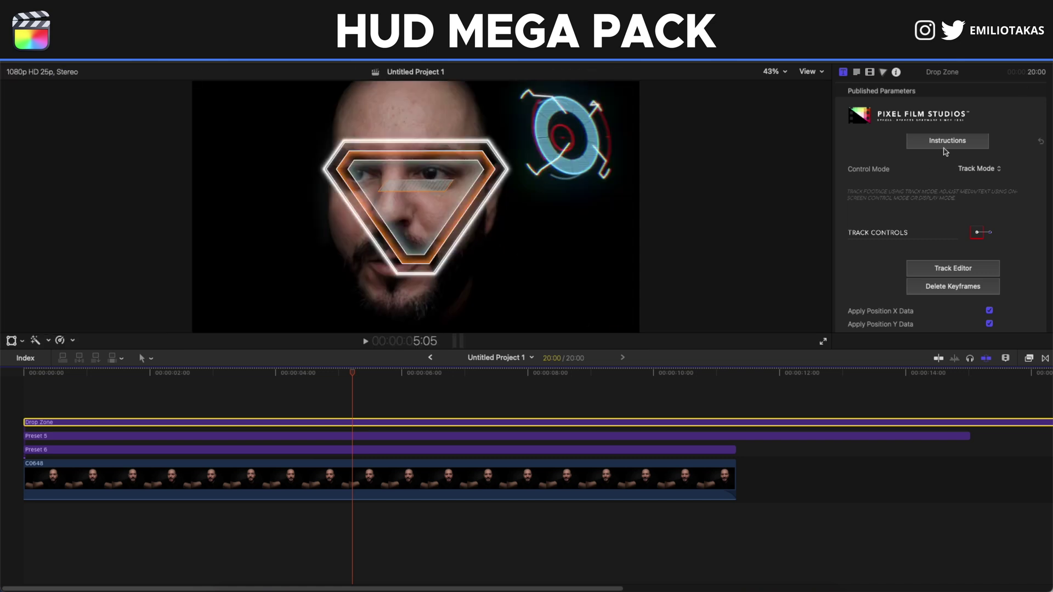
# Step: Open the Auto Tracker editor, then close it without saving
pyautogui.click(940, 274)
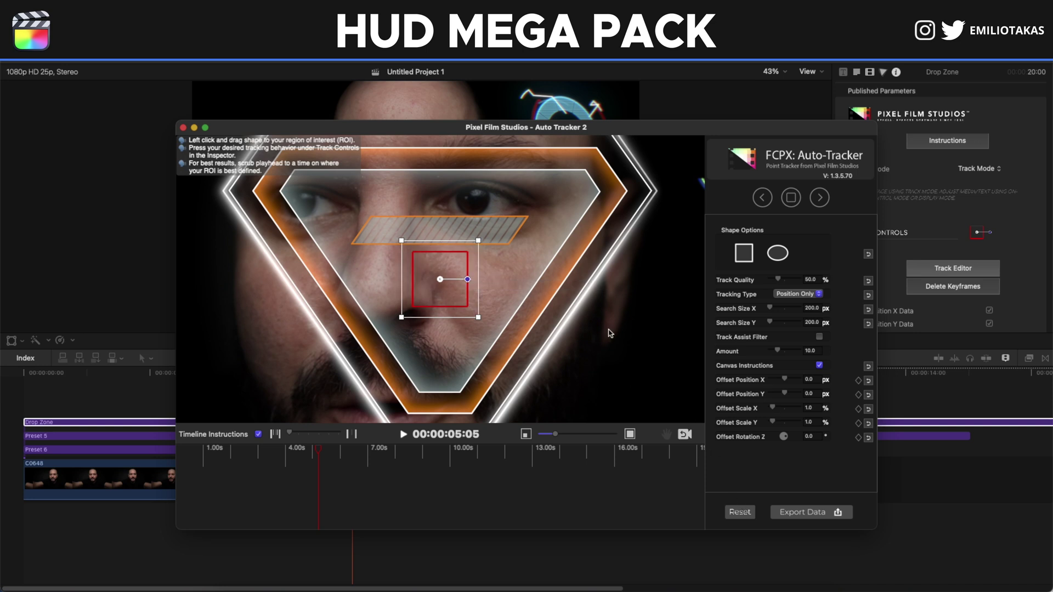
pyautogui.click(184, 128)
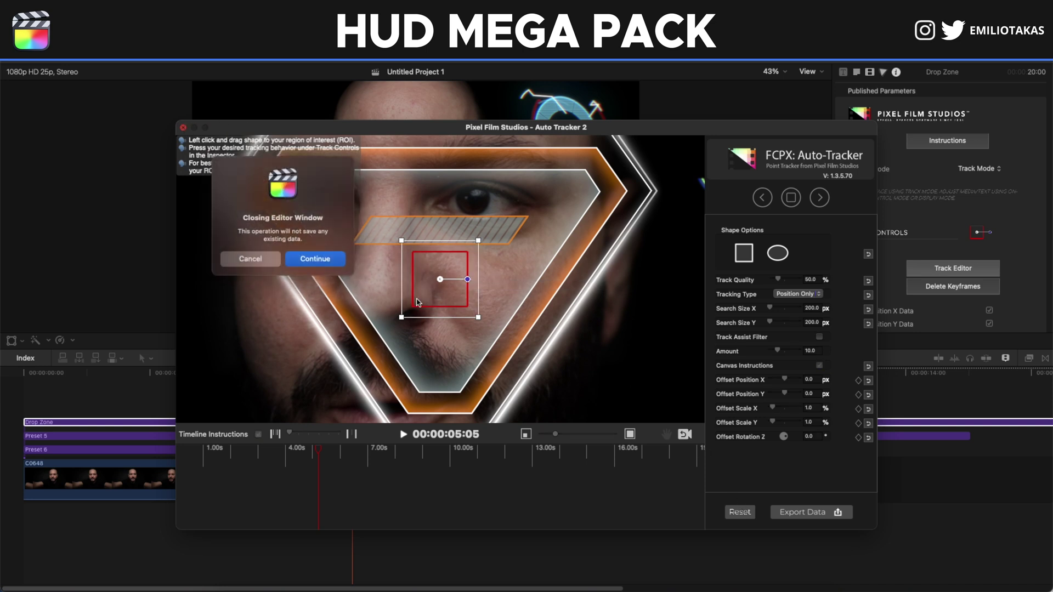
pyautogui.click(330, 260)
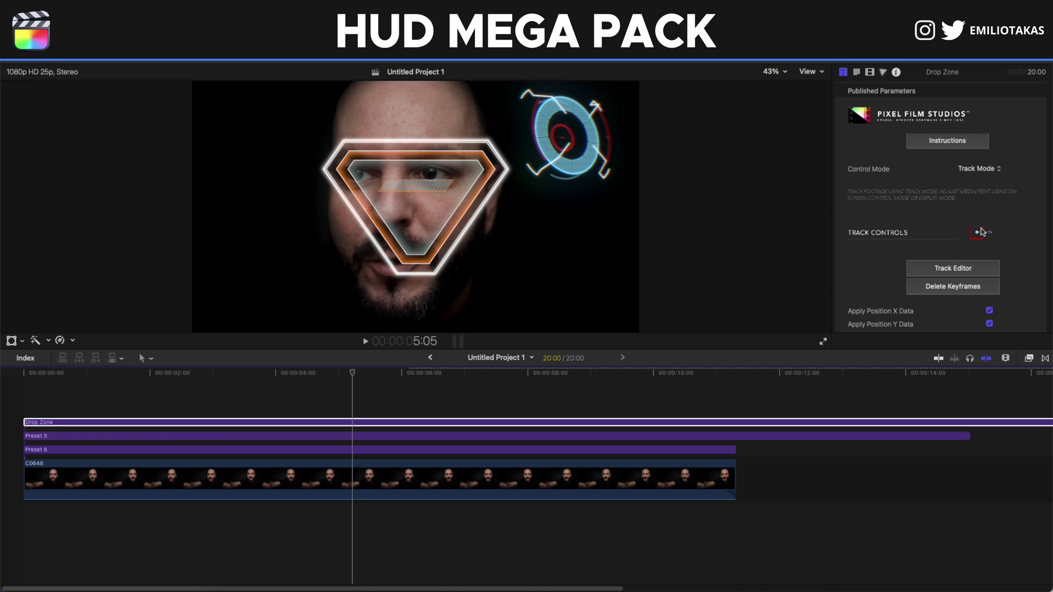
# Step: In Drop Zone Controls, choose the Preset 5 clip as the source and apply it
pyautogui.scroll(-5, 988, 246)
pyautogui.scroll(-12, 987, 244)
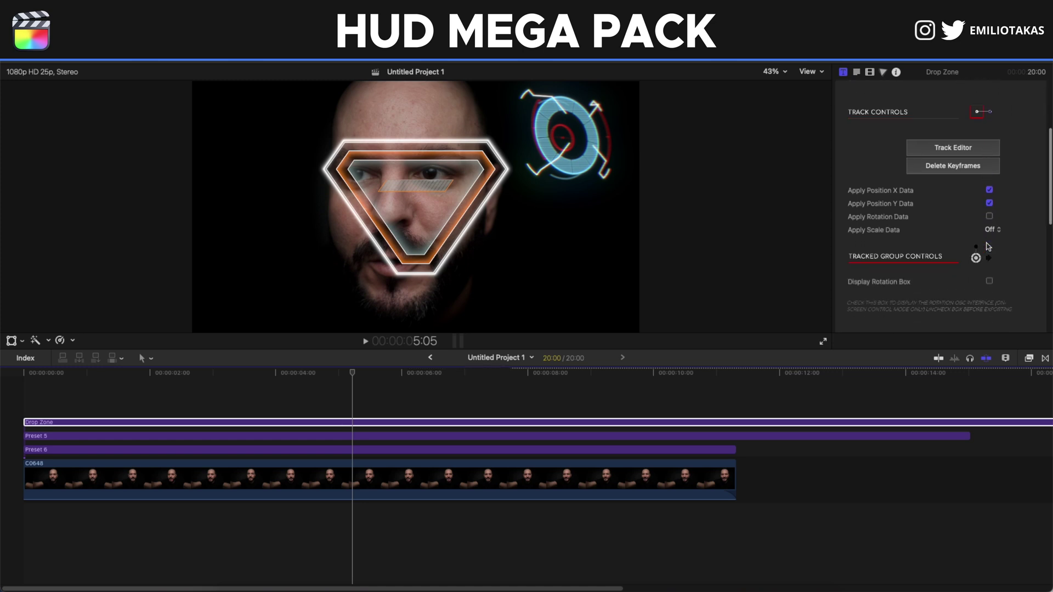
pyautogui.scroll(-5, 985, 240)
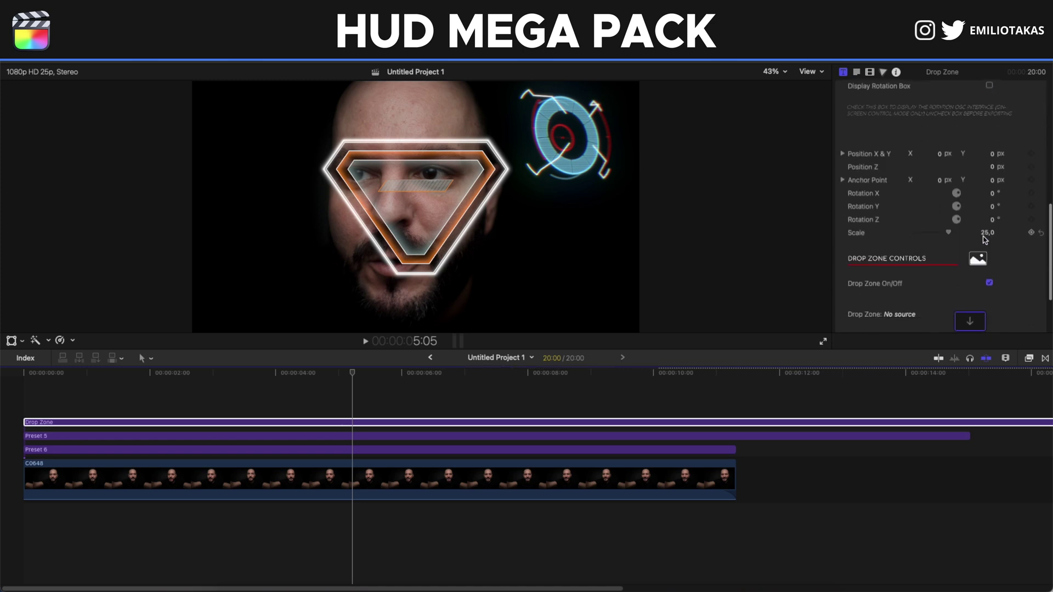
pyautogui.click(968, 266)
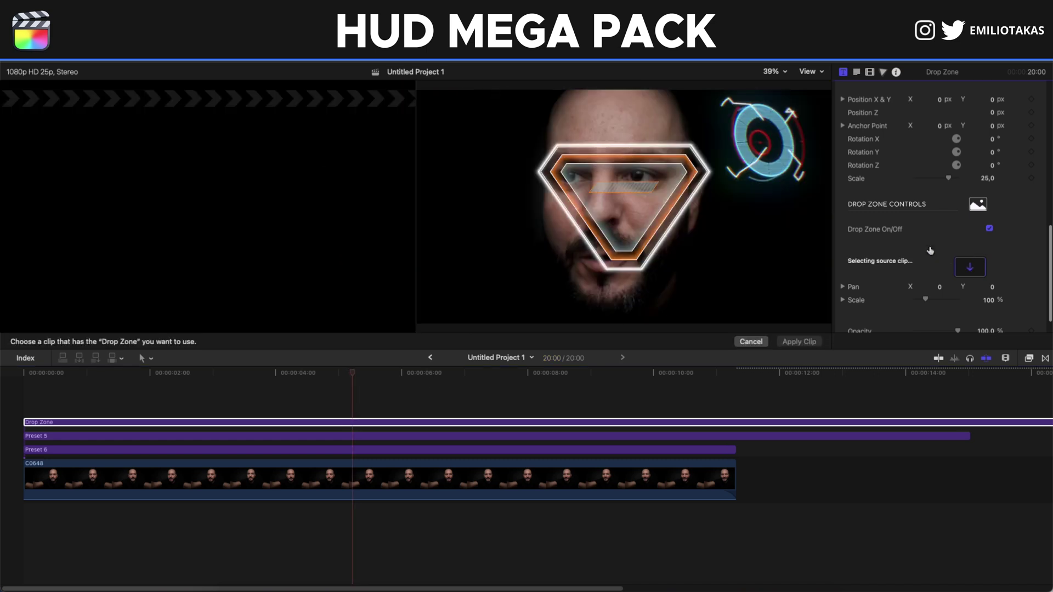
pyautogui.click(217, 439)
pyautogui.click(798, 340)
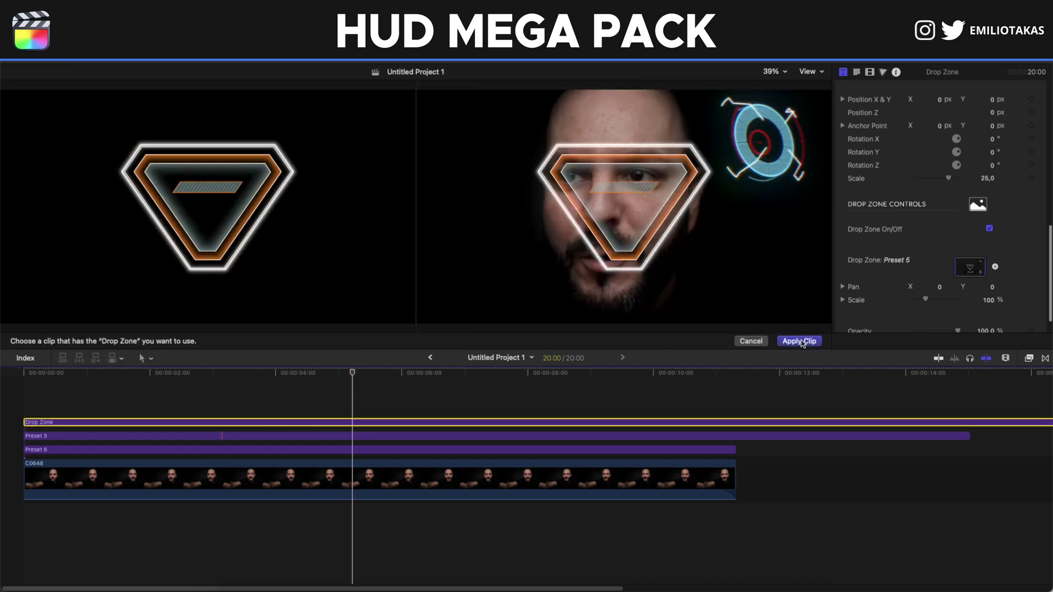
pyautogui.scroll(-2, 964, 252)
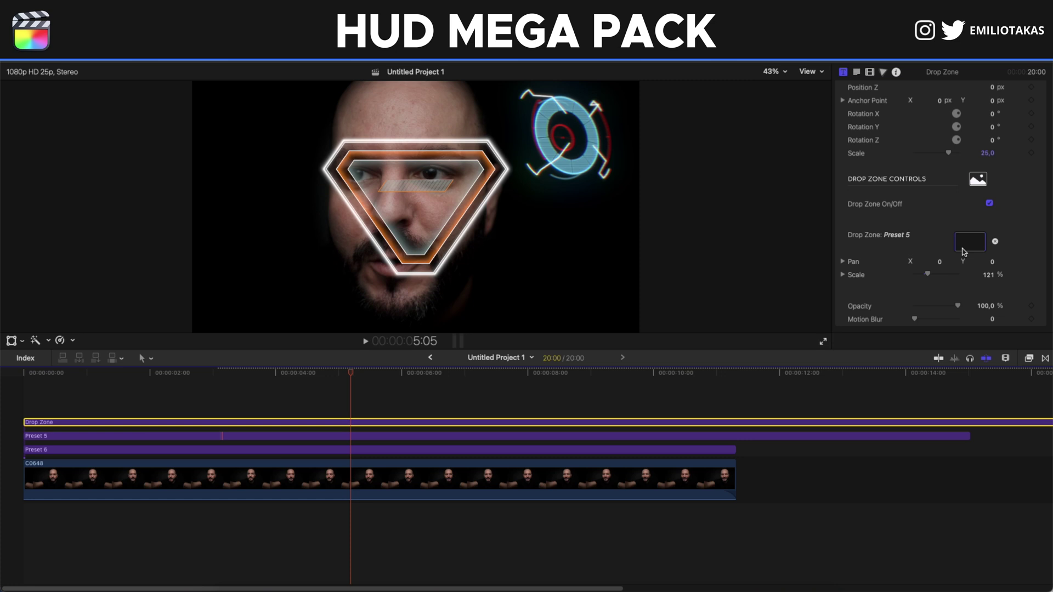